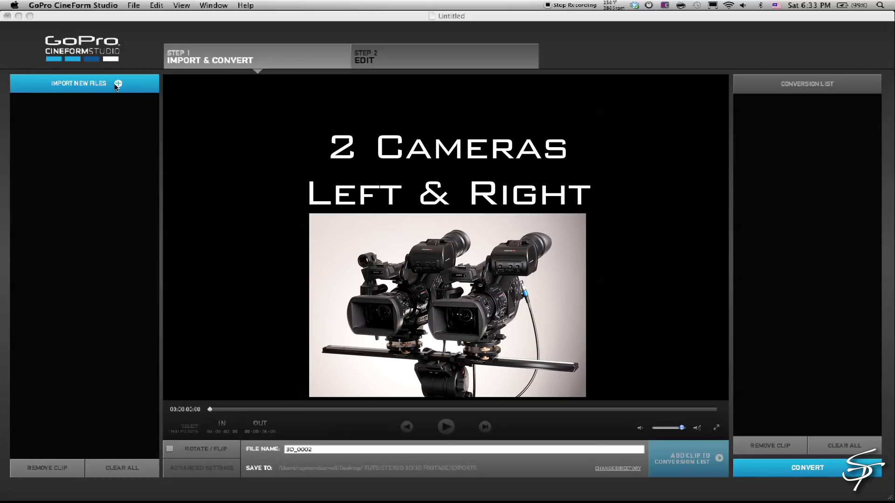
Import the clips in the 3D FOOTAGE folder as left and right stereo pairs.
click(117, 84)
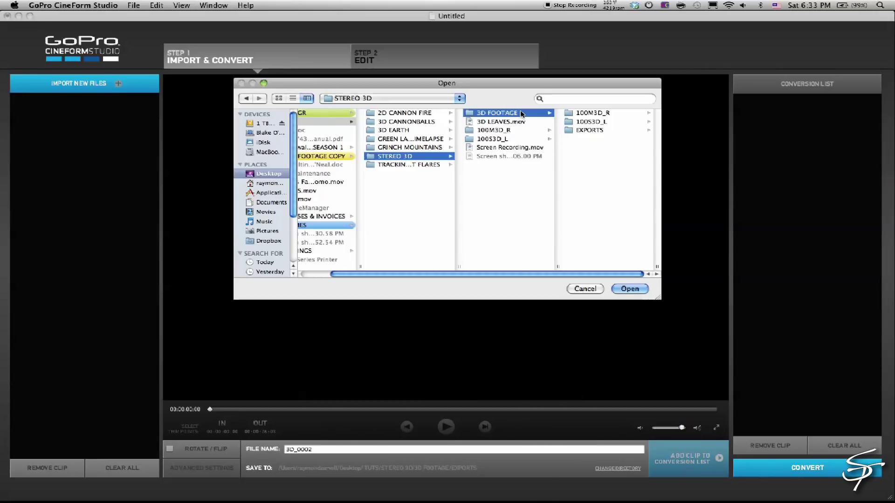
click(635, 290)
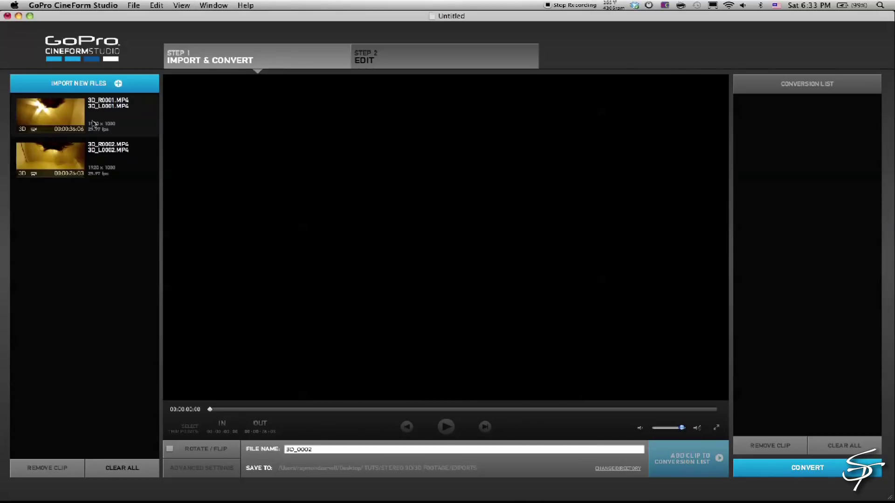
Add the 3D_R0001/3D_L0001 pair to the conversion list with the file name 3D_HORIZONTAL.
click(61, 113)
key(BackSpace)
key(BackSpace)
key(BackSpace)
key(BackSpace)
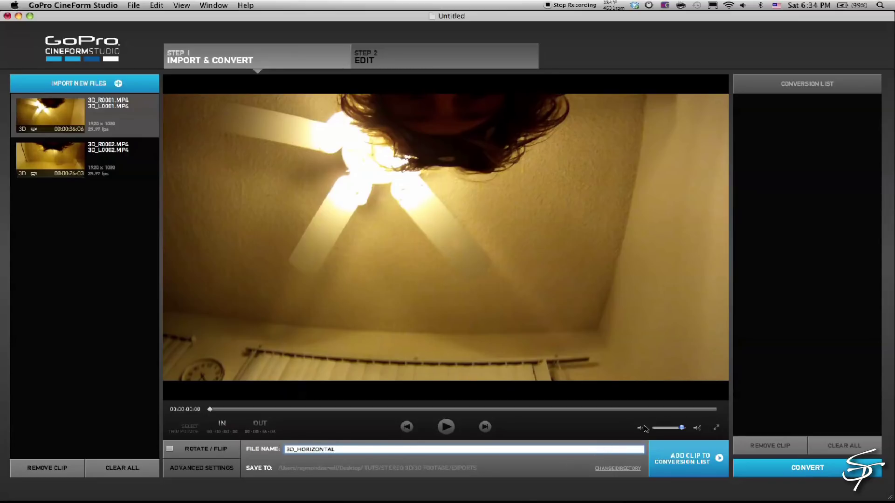
click(681, 461)
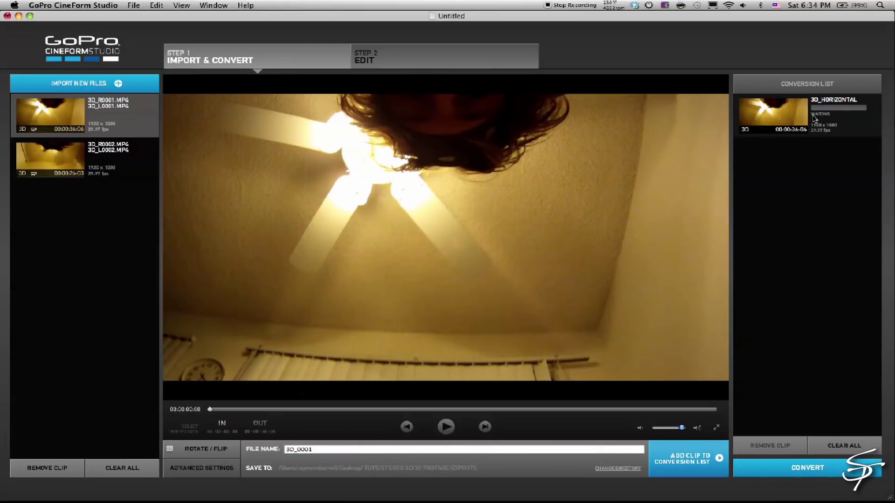
Add the 3D_R0002/3D_L0002 pair to the conversion list as 3D_VERTICAL and convert the queued clips.
click(68, 161)
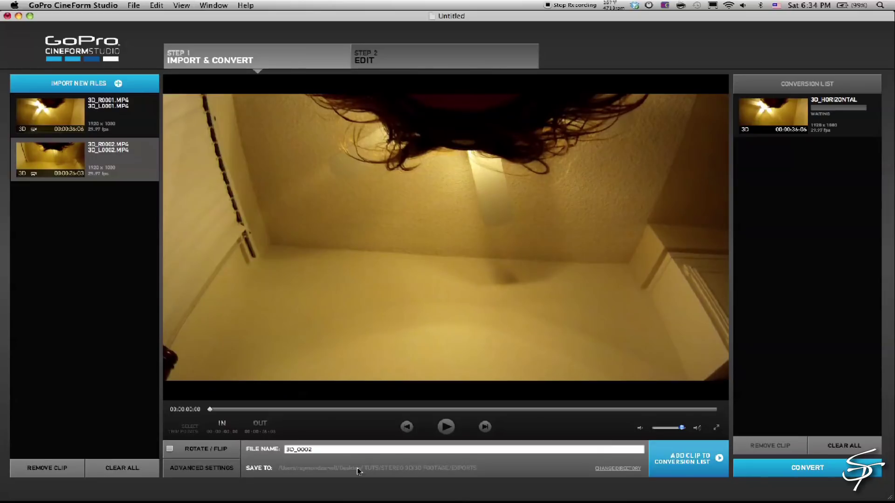
click(343, 450)
click(343, 450)
key(BackSpace)
key(BackSpace)
key(BackSpace)
key(BackSpace)
text(VERTICAL)
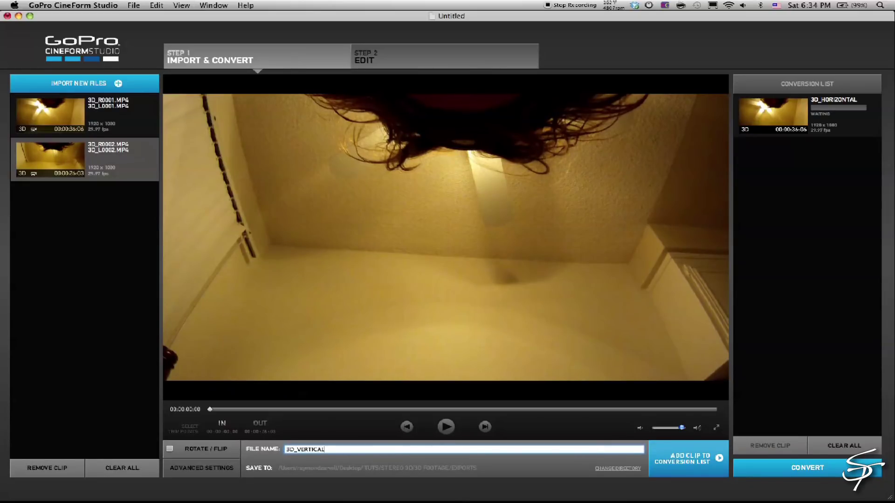
click(655, 469)
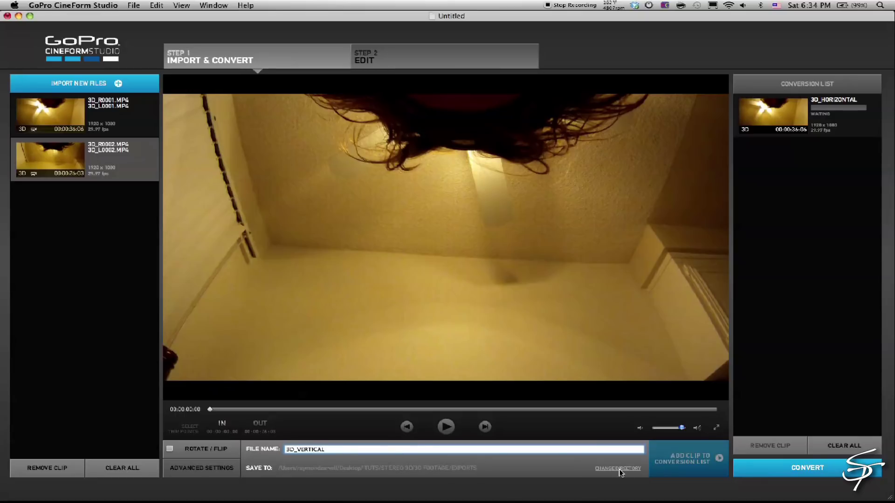
click(815, 467)
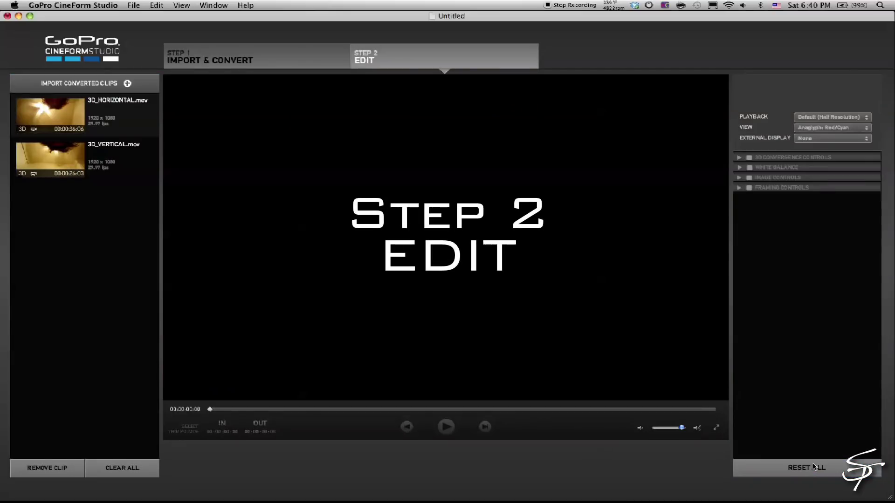
Load 3D_HORIZONTAL.mov for editing and set its in point at 09:39:10:01, where the bottles are in view.
click(40, 111)
drag(332, 410, 407, 414)
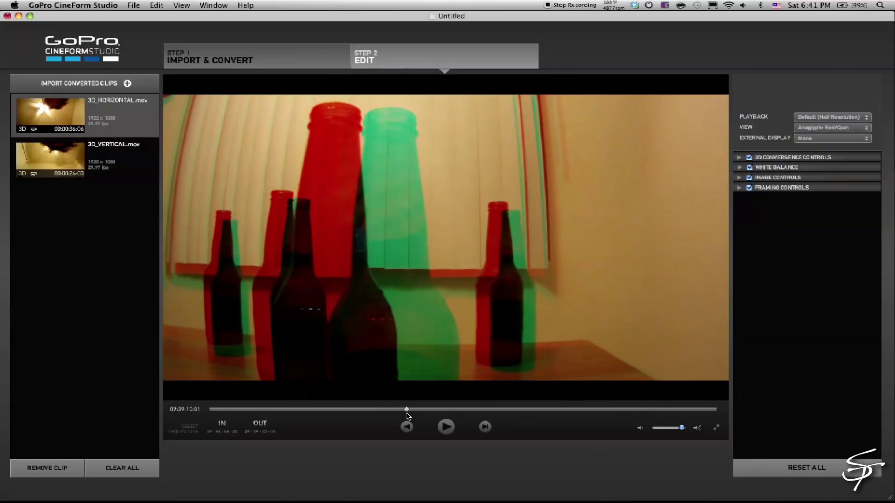
click(223, 424)
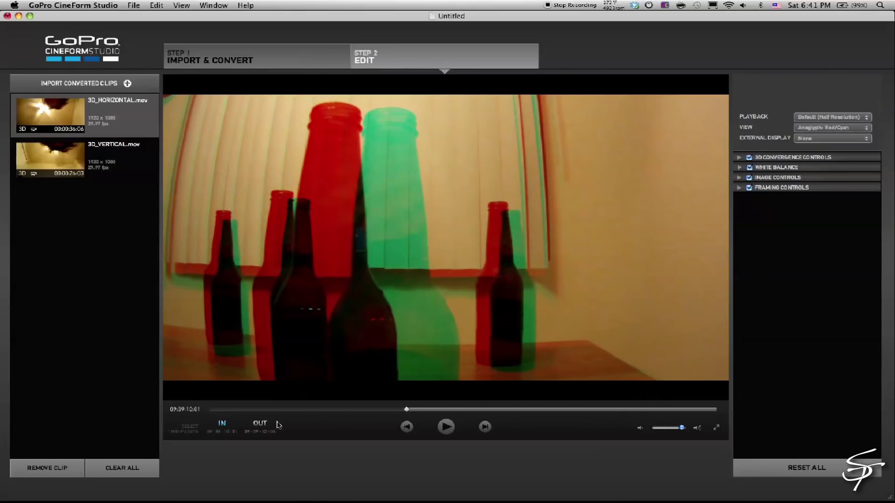
Lower the clip's white balance temperature to cool the yellow cast and fine-tune the tint near its midpoint.
click(740, 167)
drag(799, 182, 789, 184)
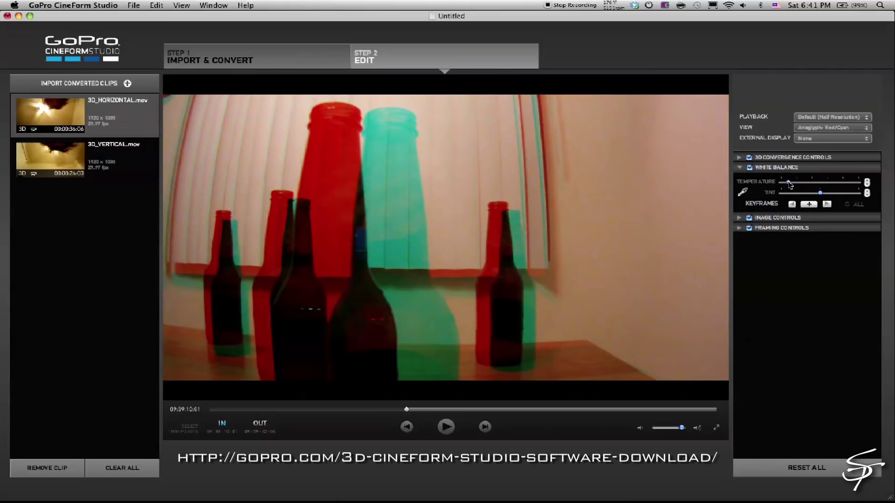
drag(824, 195, 786, 185)
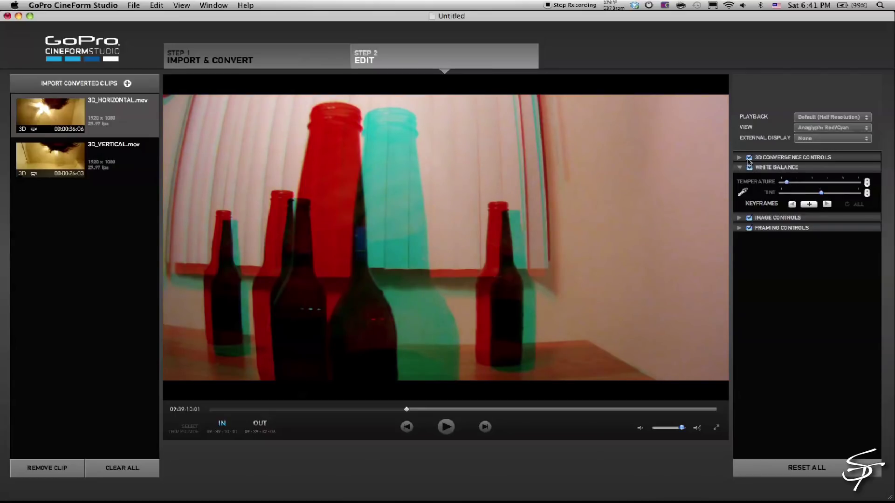
Brighten the clip by adjusting its exposure, contrast and saturation in the image controls.
click(739, 218)
drag(791, 235, 798, 256)
click(812, 243)
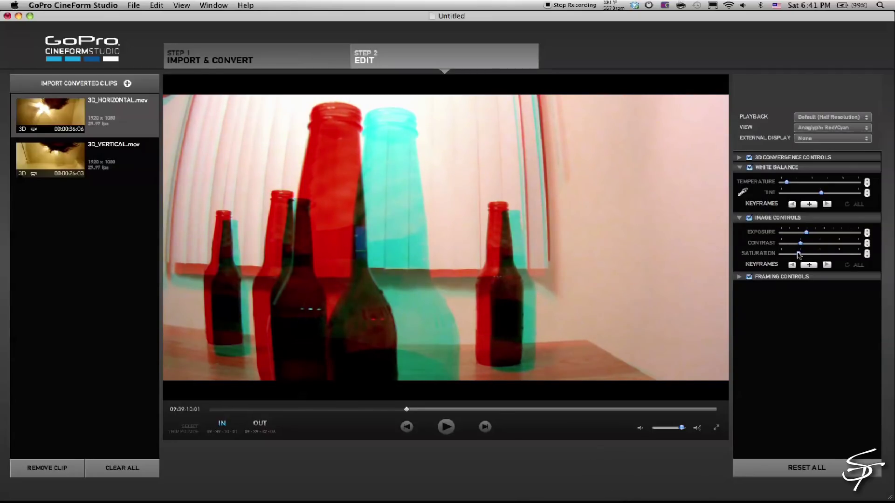
Adjust the horizontal and vertical 3D convergence to align the left and right images of the bottles, and preview the playback.
click(739, 159)
drag(827, 174, 851, 186)
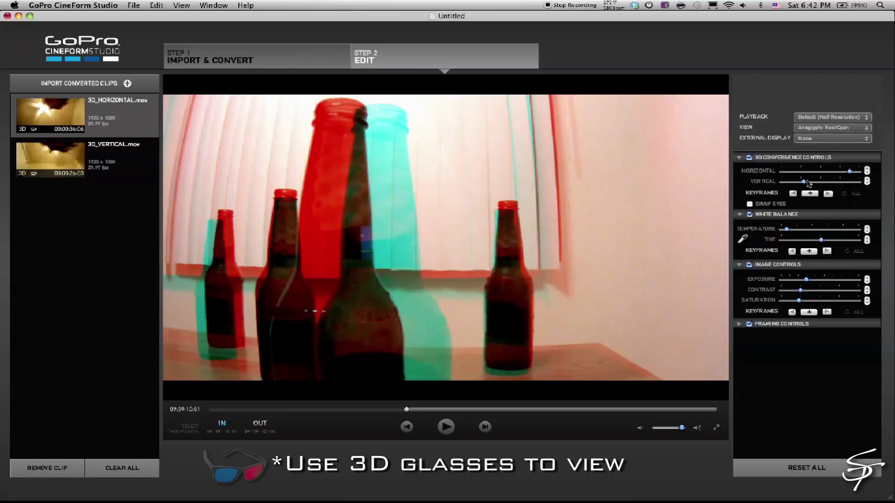
drag(808, 184, 798, 184)
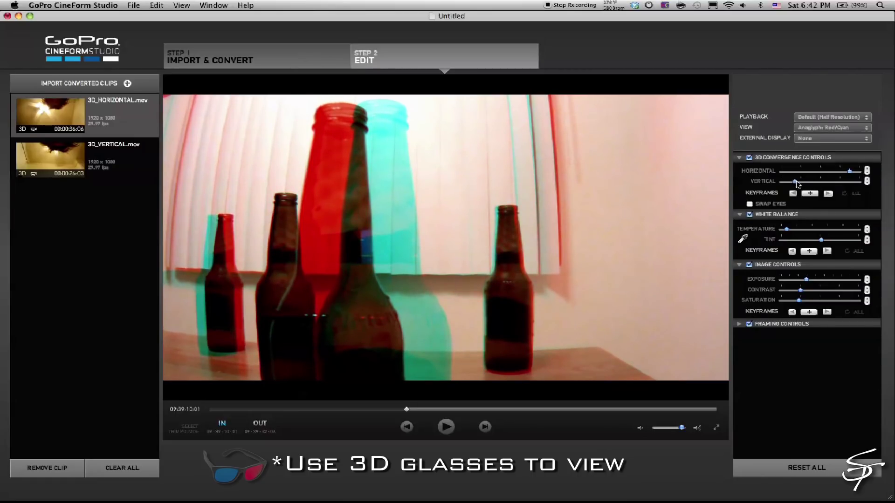
drag(850, 173, 848, 173)
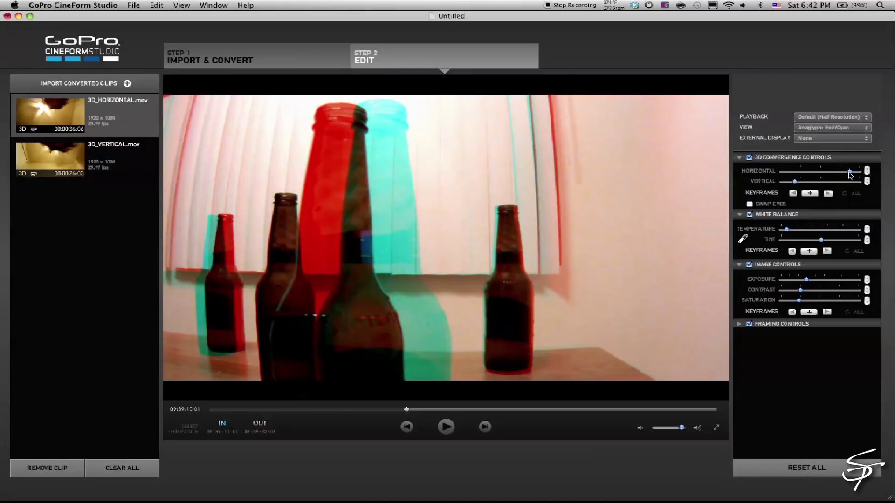
click(446, 427)
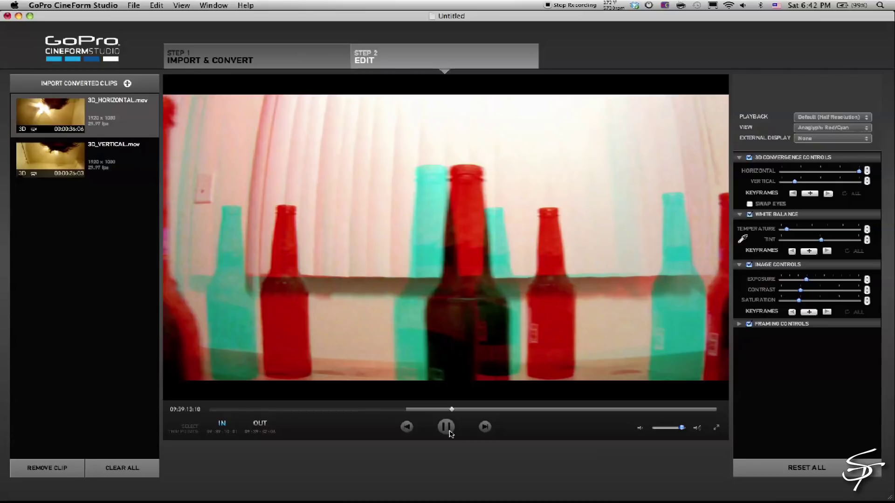
click(450, 434)
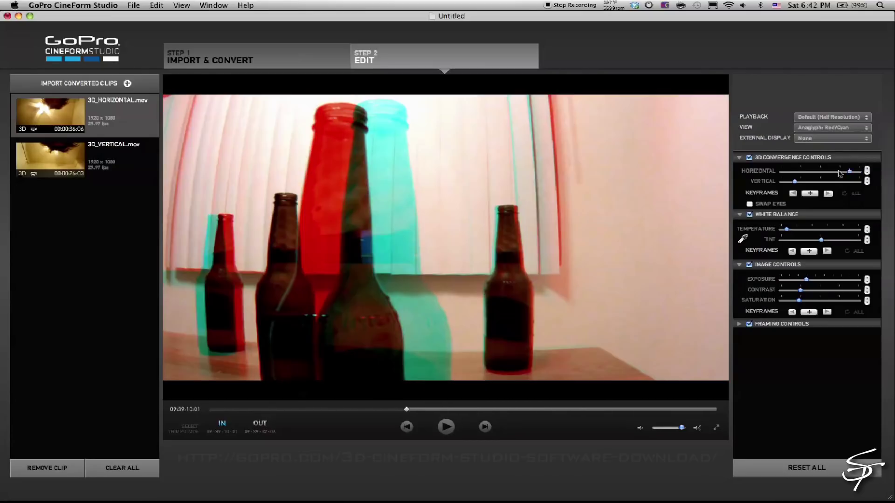
Fine-tune the horizontal convergence at 09:39:15:07 so the two images of the rear bottles overlap.
mouse_move(849, 172)
mouse_down()
mouse_move(839, 176)
mouse_move(858, 178)
mouse_up()
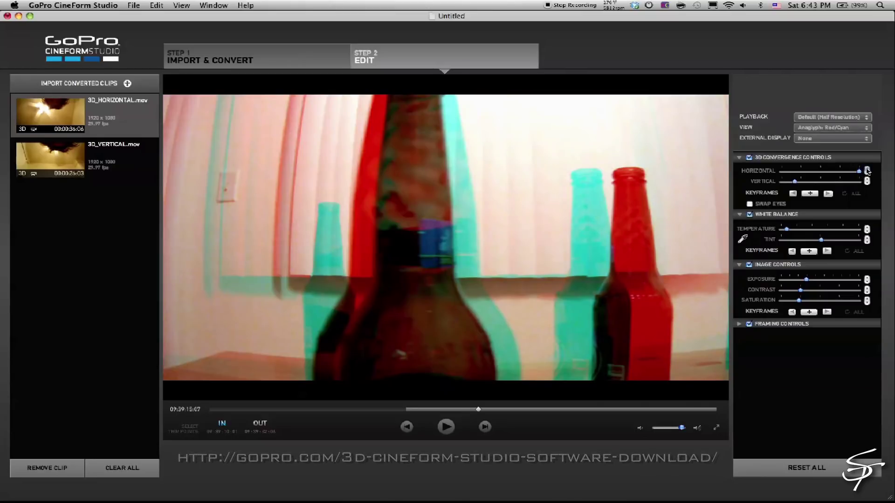
drag(860, 171, 854, 172)
click(868, 172)
click(868, 172)
click(868, 173)
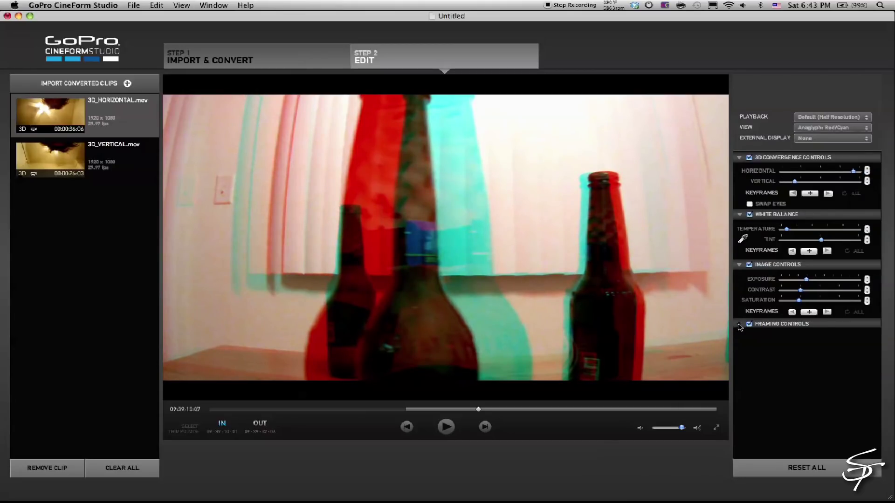
Try the position, rotation, H.Zoom and H.Dynamic framing adjustments on the clip, undoing each one.
click(739, 325)
drag(821, 351, 837, 363)
key(super+z)
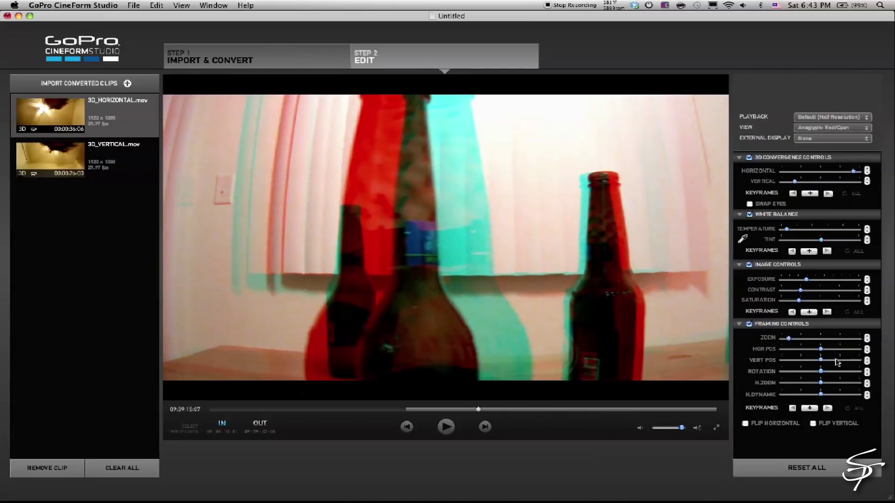
drag(820, 371, 840, 375)
key(super+z)
drag(825, 385, 783, 385)
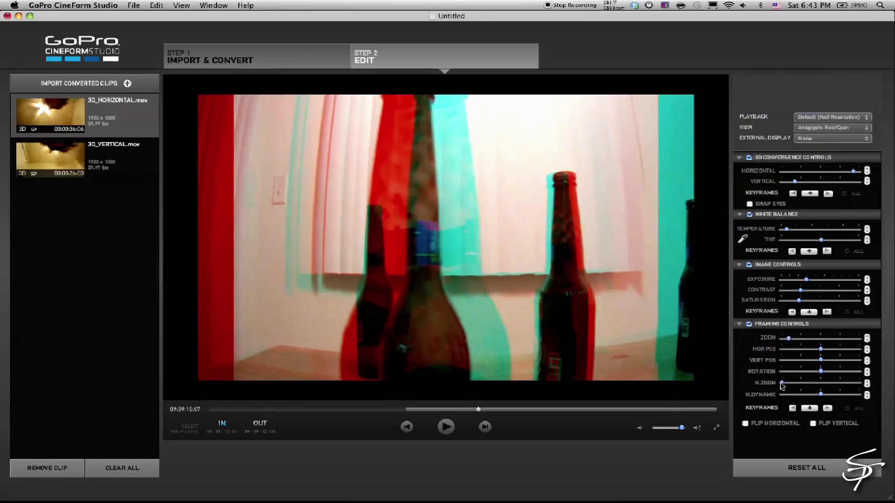
key(super+z)
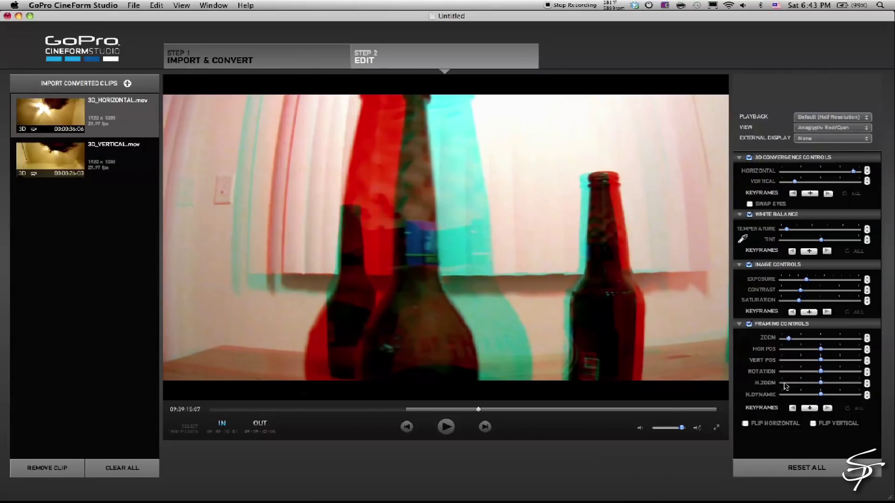
mouse_move(821, 394)
mouse_down()
mouse_move(855, 398)
mouse_move(807, 397)
mouse_up()
key(super+z)
click(738, 158)
click(826, 139)
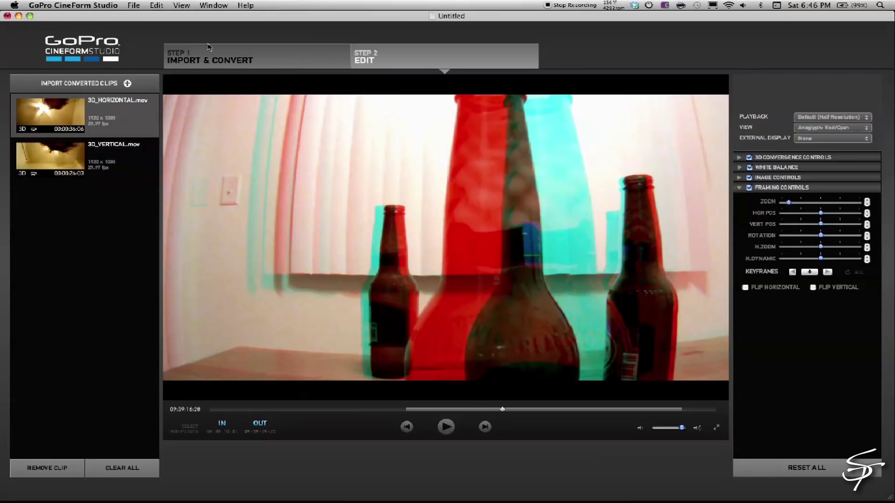
Export the clip as a .mov named BOTTLES 01 to the 3D FOOTAGE folder, using the current anaglyph red/cyan view mode.
click(134, 5)
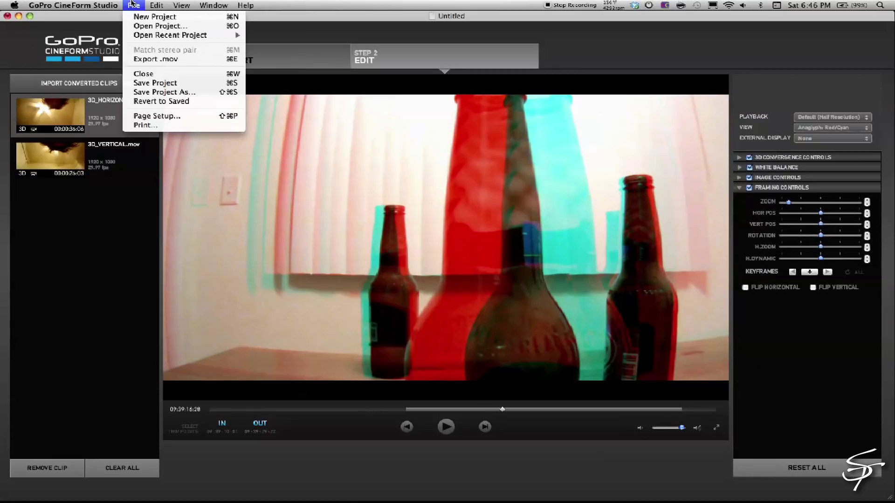
click(156, 59)
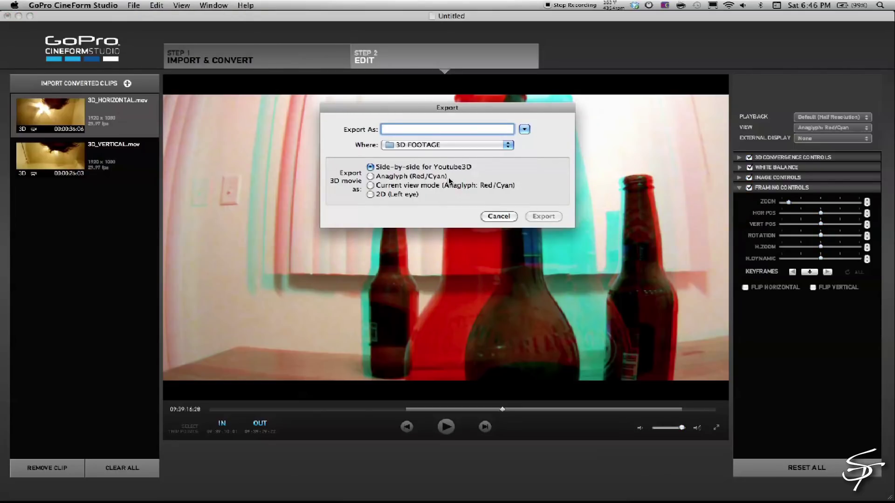
click(371, 186)
text(BOTTLES 01)
click(548, 215)
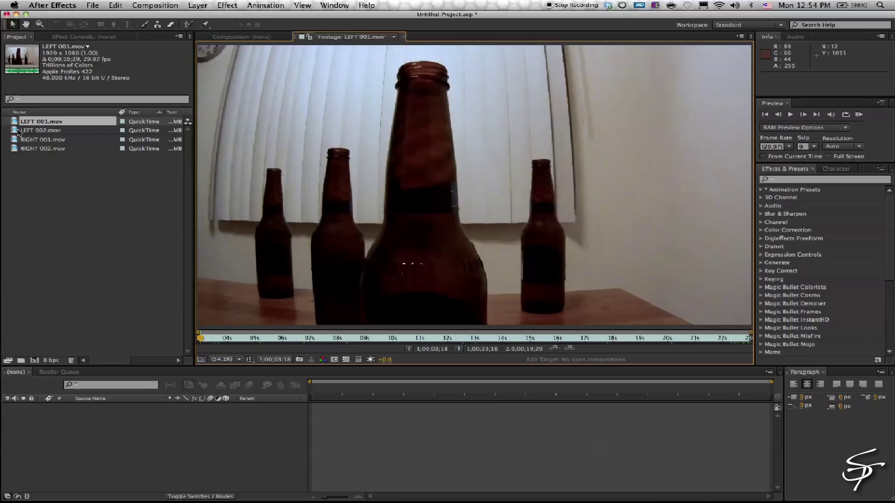
In After Effects, compare the LEFT 001.mov and RIGHT 001.mov footage by viewing them alternately.
double_click(17, 140)
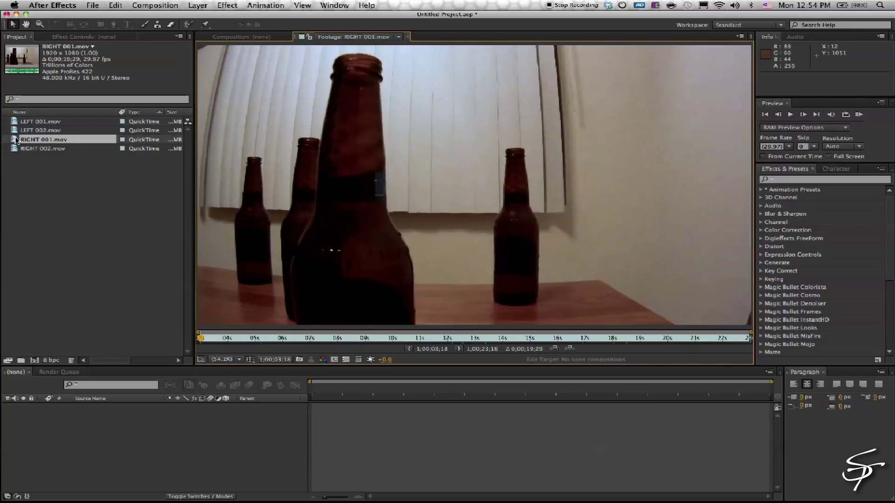
double_click(14, 122)
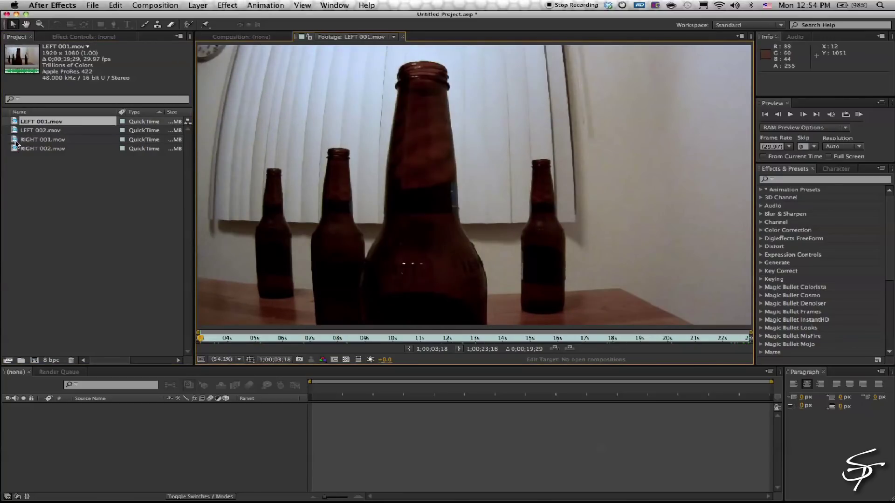
double_click(15, 140)
double_click(13, 122)
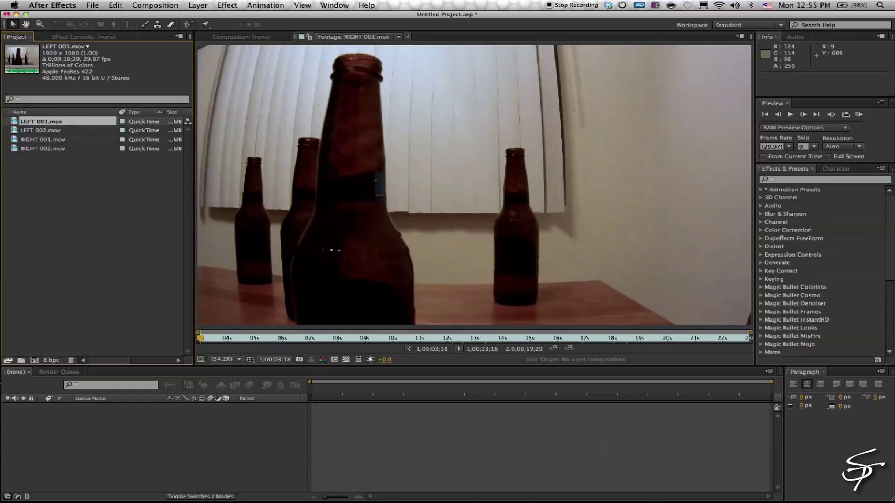
Create a new 1920 x 1080 composition at 29.97 fps, 20 seconds long.
click(34, 361)
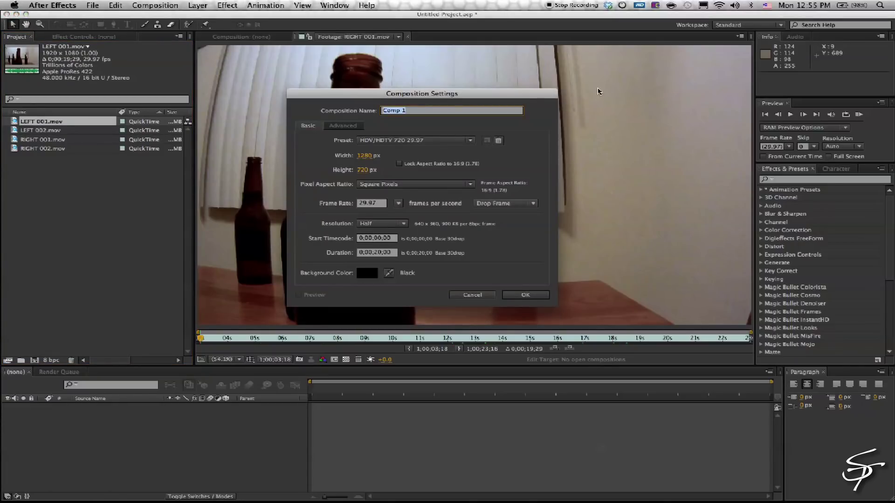
click(413, 120)
click(419, 372)
click(524, 273)
Create a stereo 3D rig for Comp 1 and look through its left eye composition and the camera layers in Comp 1.
click(198, 5)
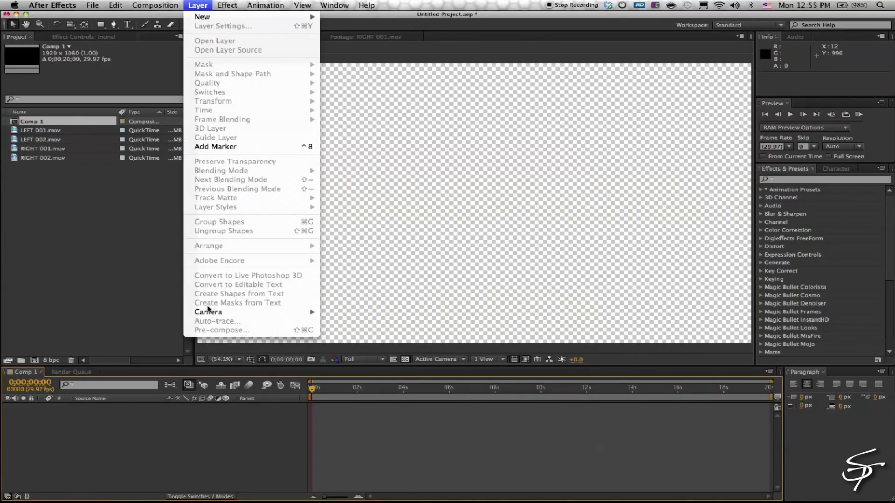
mouse_move(208, 310)
click(343, 313)
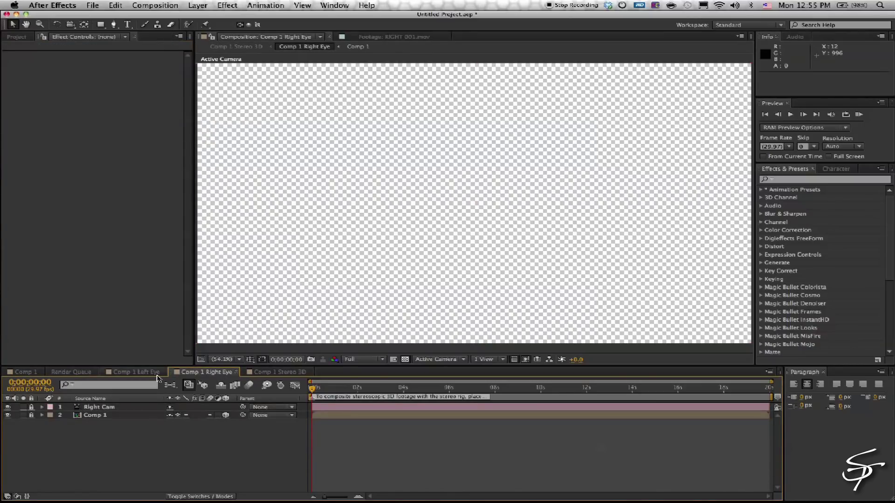
click(156, 372)
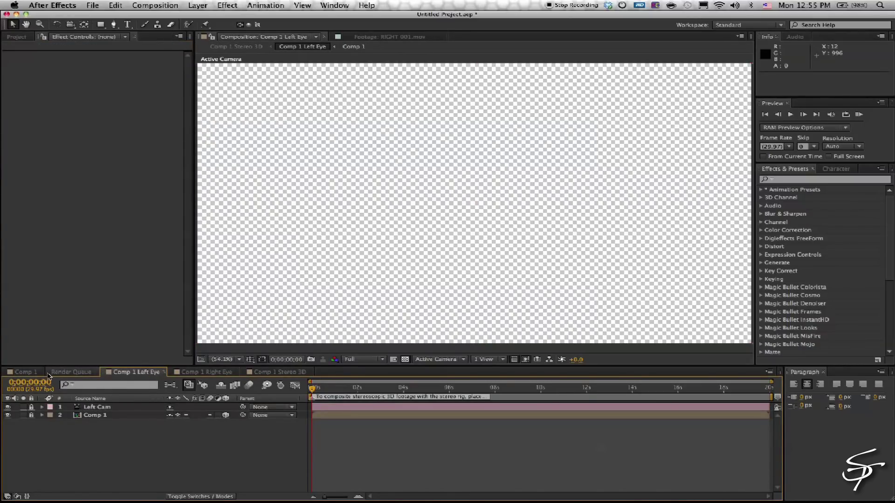
click(24, 373)
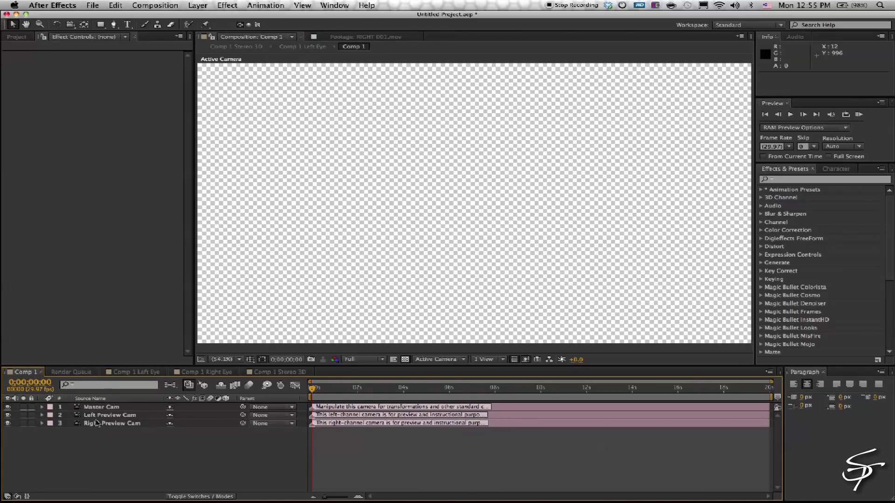
Add LEFT 001.mov to the Comp 1 Left Eye composition, below the Comp 1 layer.
click(88, 376)
click(97, 373)
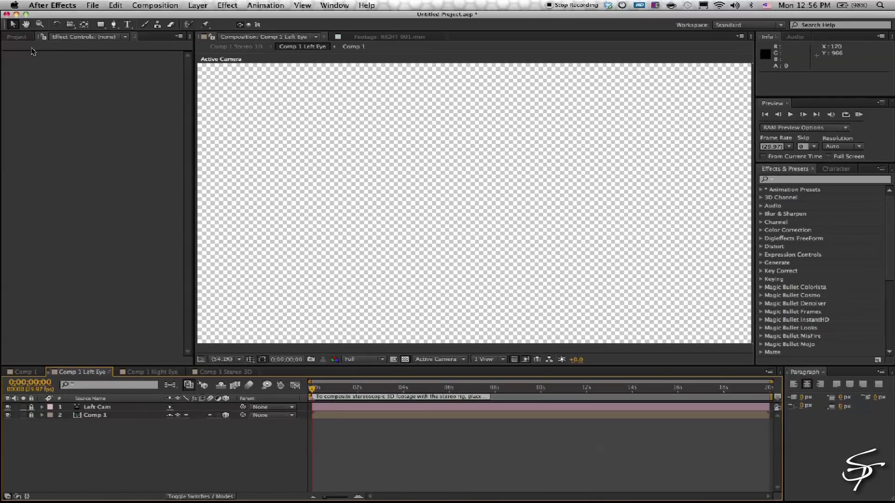
click(16, 36)
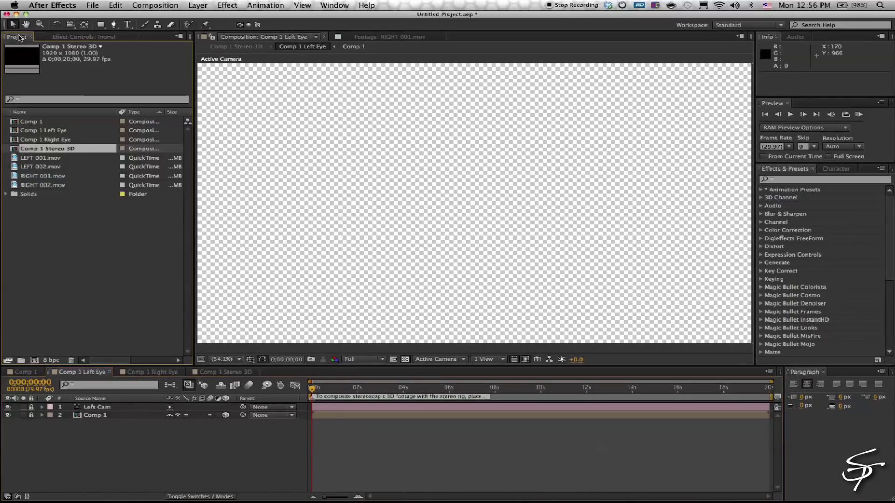
click(41, 158)
drag(41, 158, 79, 456)
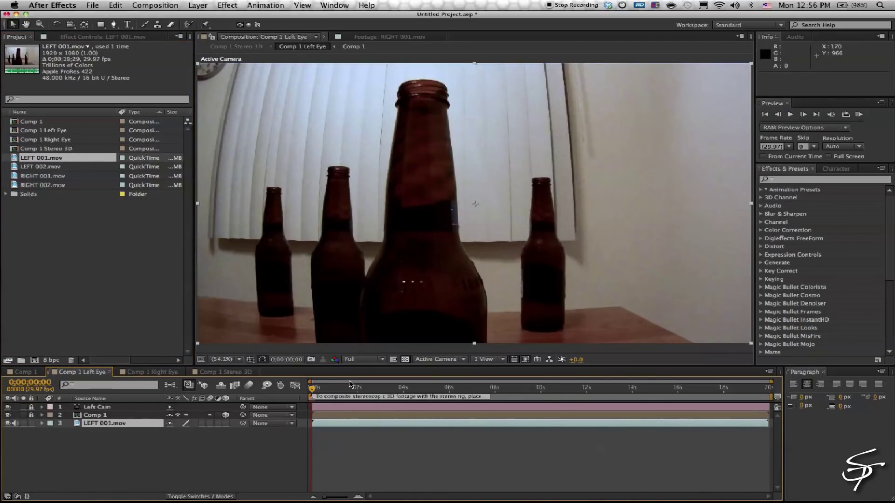
Add RIGHT 001.mov to Comp 1 Right Eye below the Comp 1 layer and compare the result with the left eye composition.
click(148, 371)
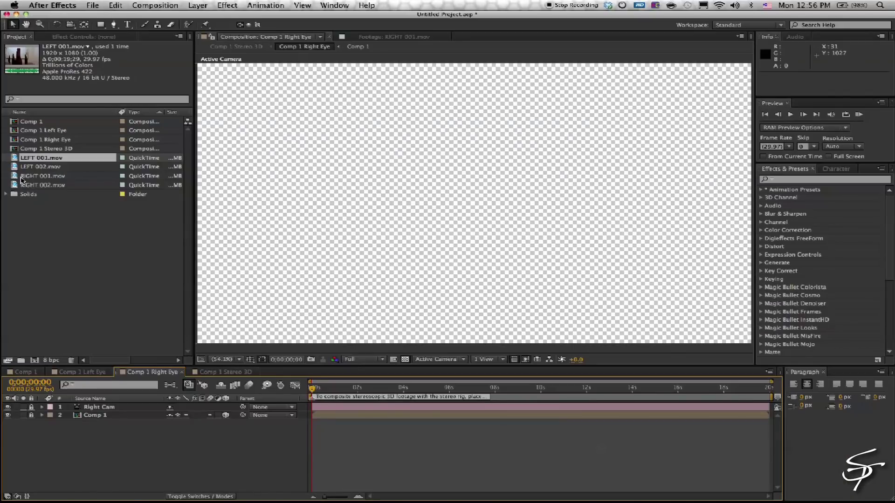
click(12, 176)
drag(13, 177, 144, 445)
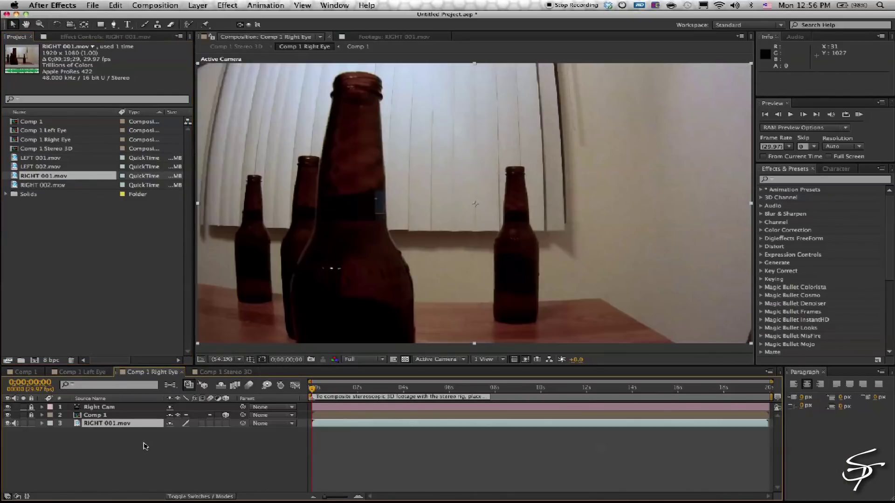
click(94, 372)
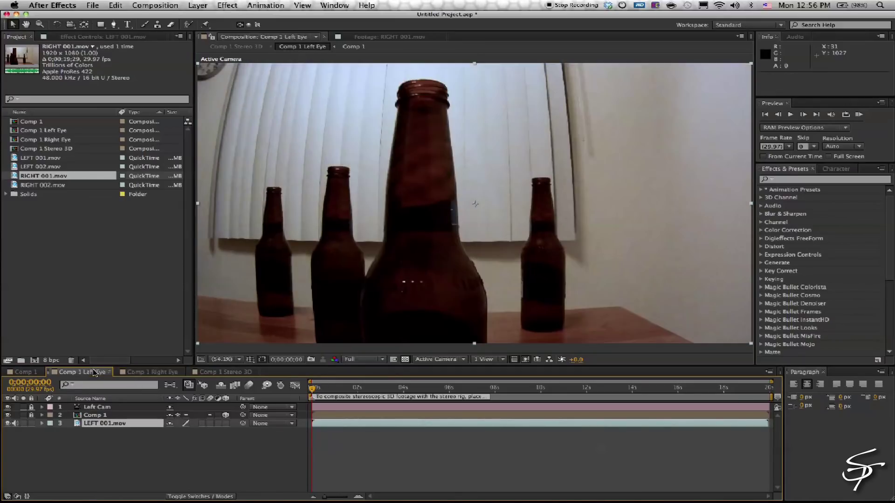
click(137, 371)
In Comp 1 Stereo 3D, show the Stereo 3D Controls layer's effects and expand Camera Separation and Convergence Options.
click(233, 372)
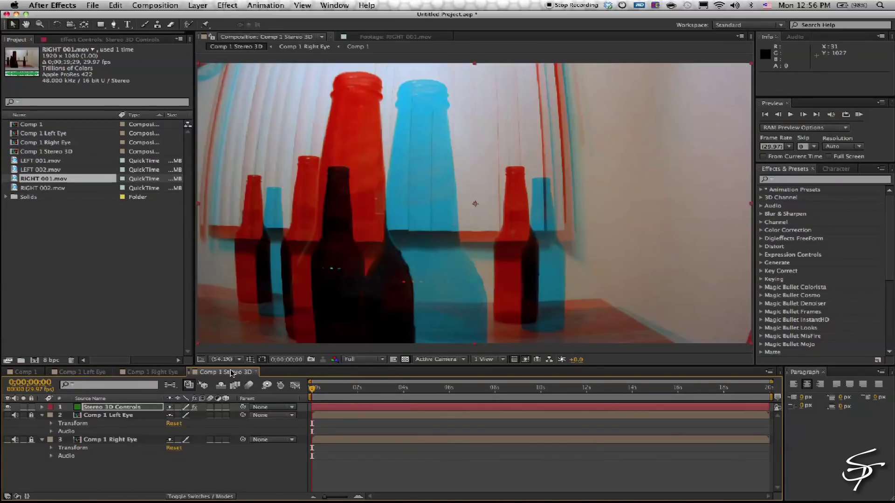
click(107, 408)
click(99, 41)
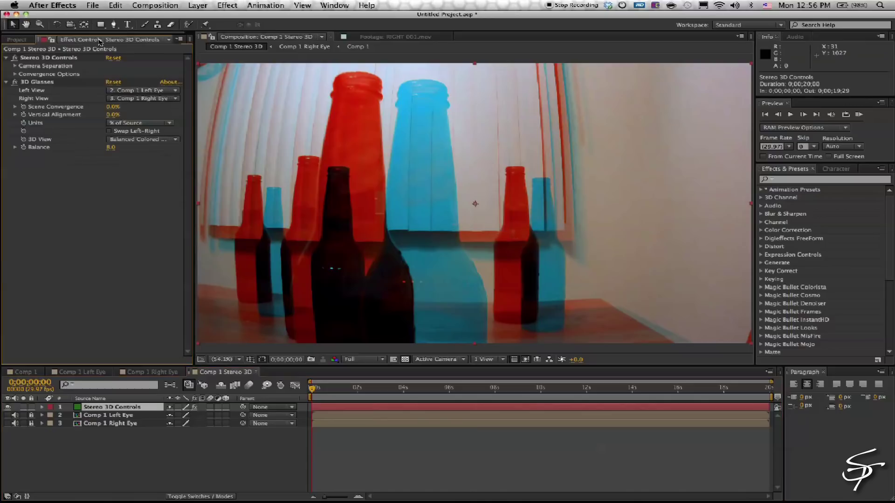
click(15, 66)
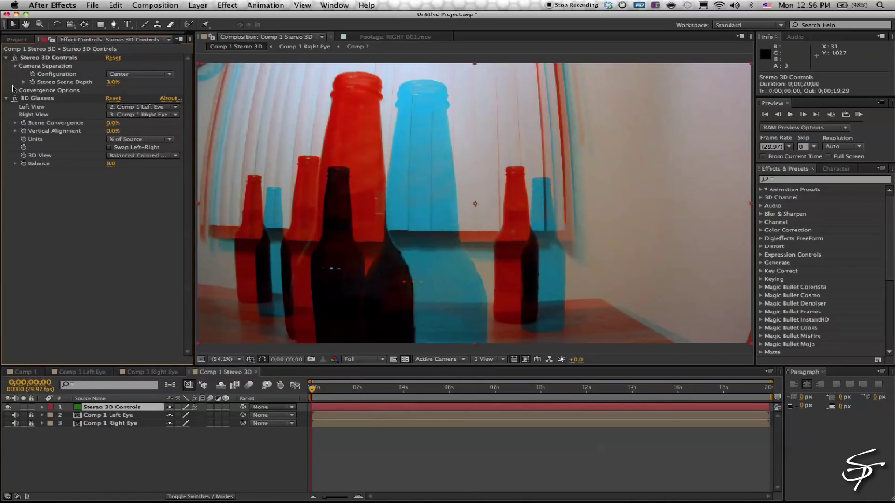
click(14, 91)
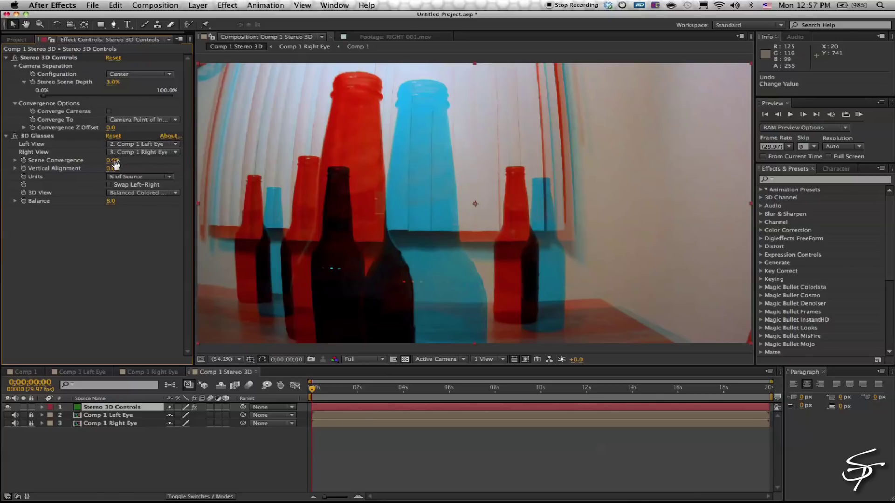
Try out Scene Convergence and review the 3D View and Left View choices, keeping Balanced Colored Red Blue and Comp 1 Left Eye.
drag(112, 160, 118, 171)
click(140, 193)
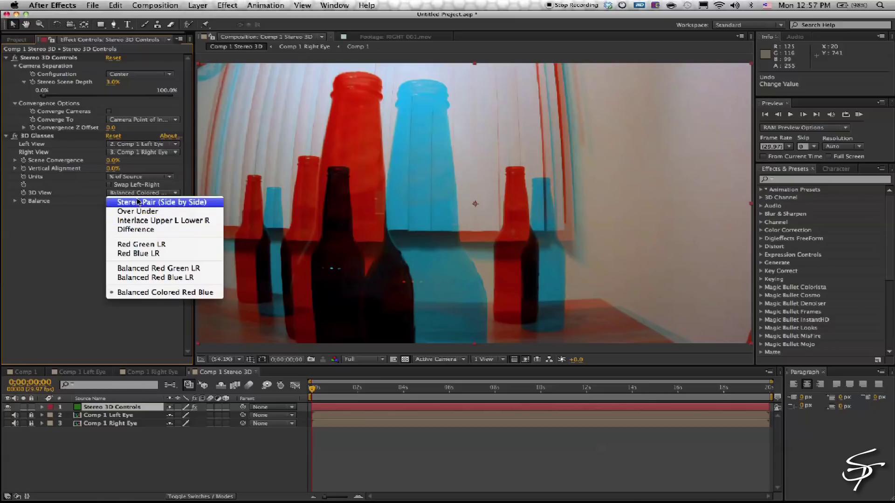
click(155, 297)
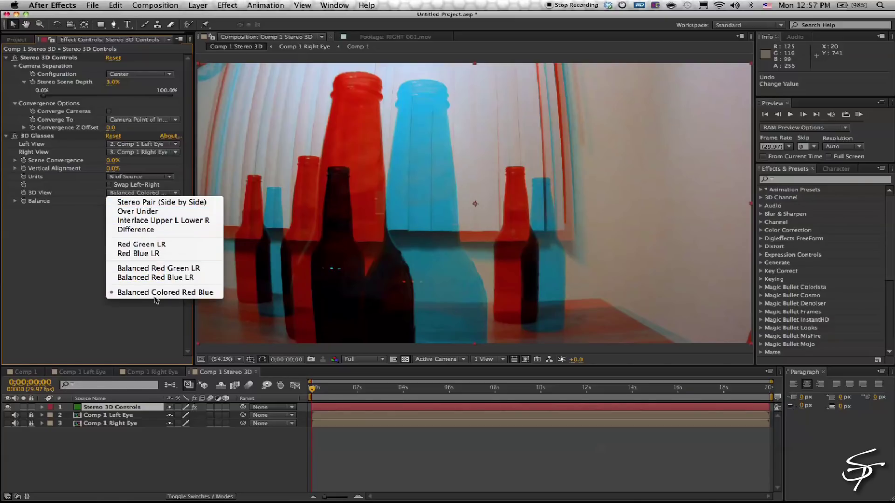
click(69, 280)
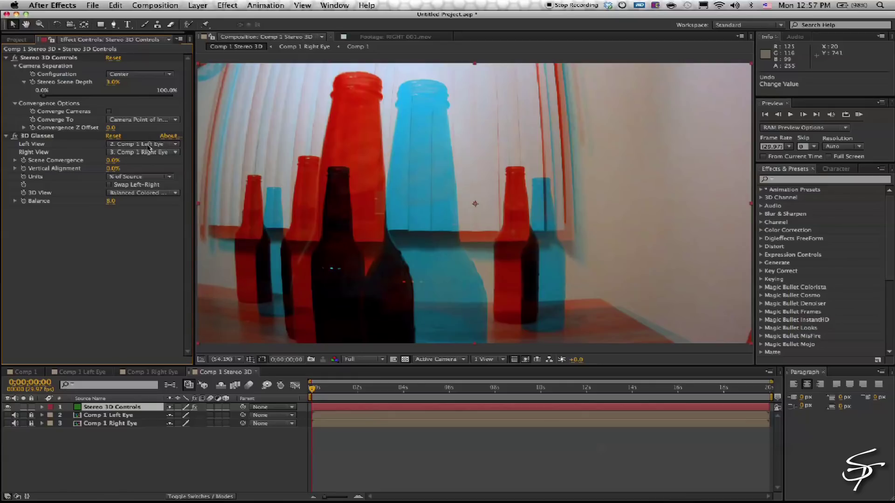
click(127, 145)
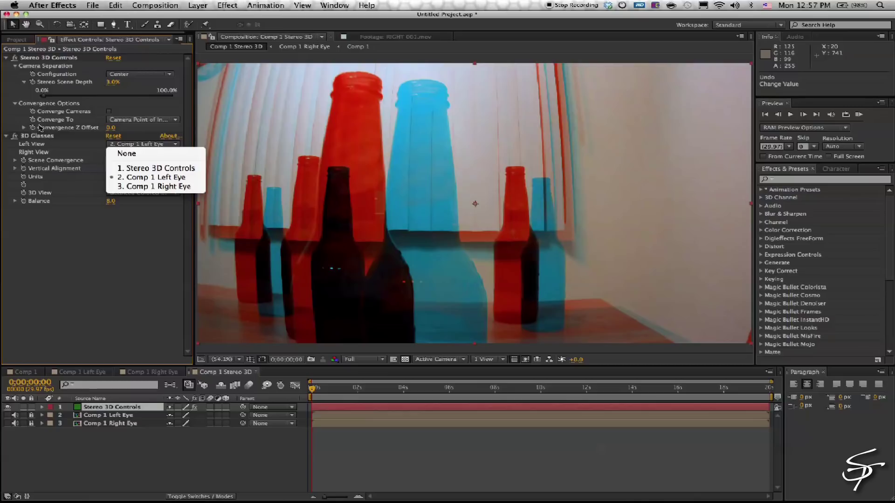
click(33, 155)
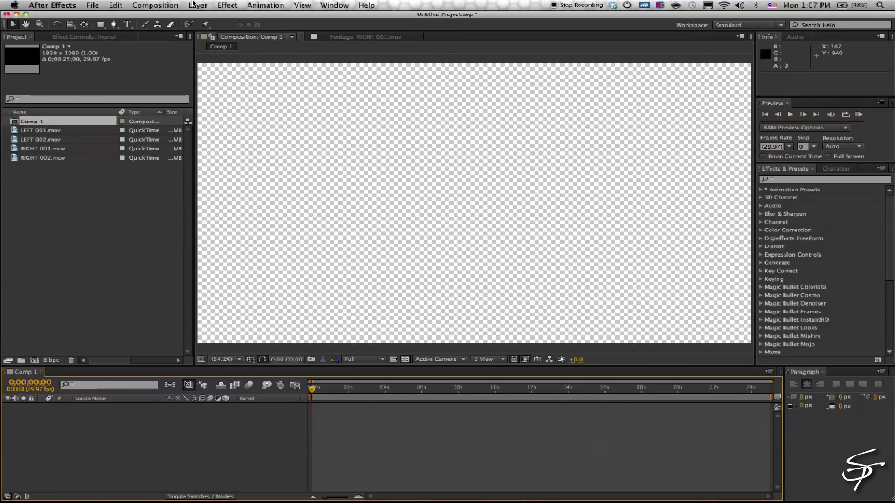
Create a stereo 3D rig for the empty 25-second Comp 1.
click(194, 4)
mouse_move(238, 311)
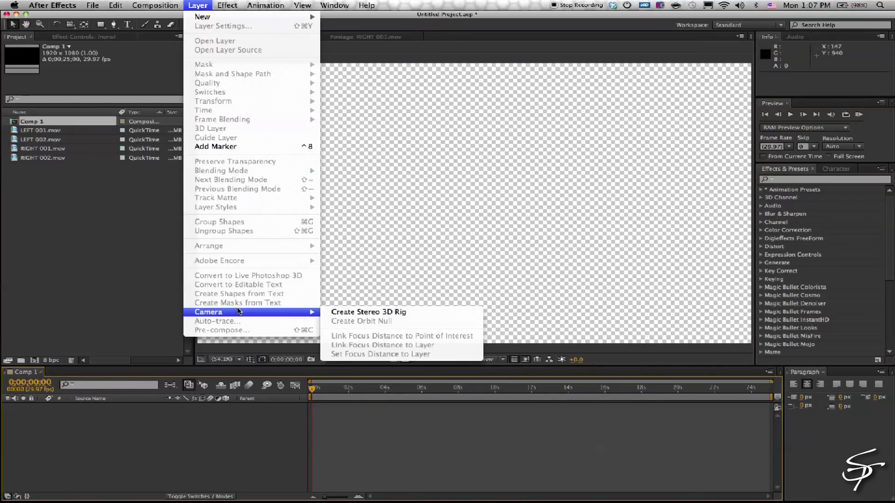
click(353, 313)
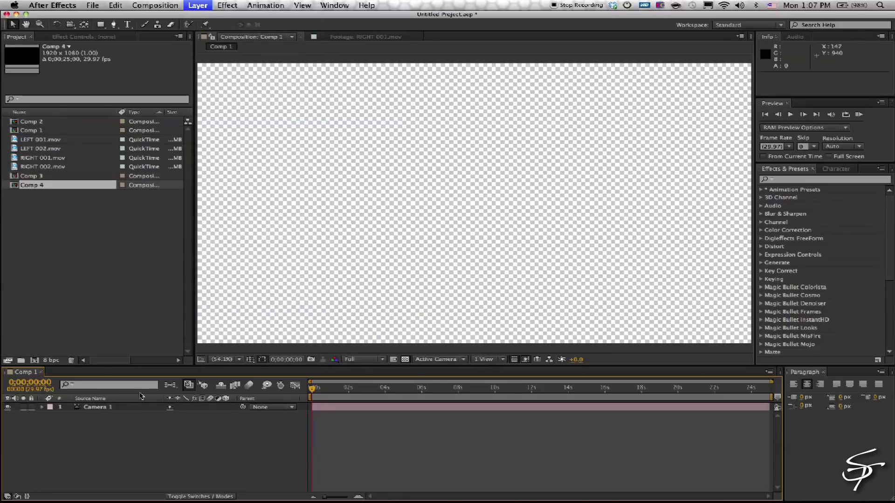
Add LEFT 002.mov to Comp 1 Left Eye and RIGHT 002.mov to Comp 1 Right Eye, each below the Comp 1 layer.
click(13, 39)
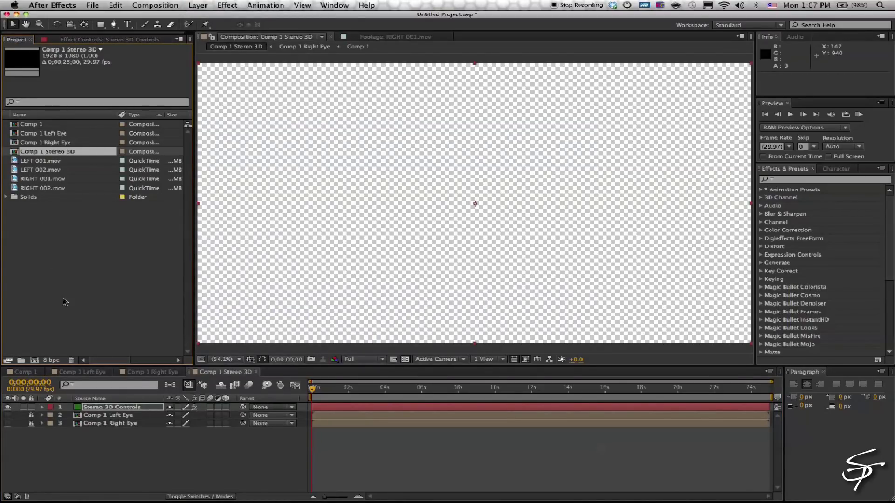
click(90, 374)
drag(41, 170, 129, 448)
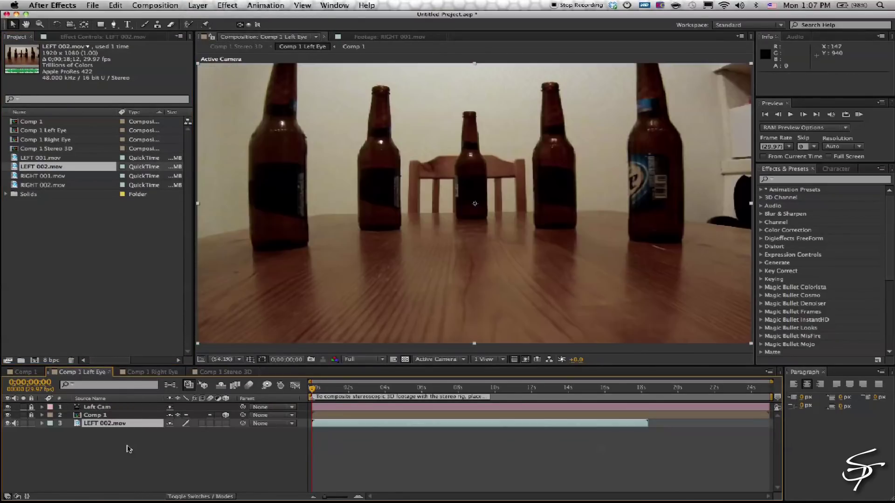
click(140, 372)
click(43, 185)
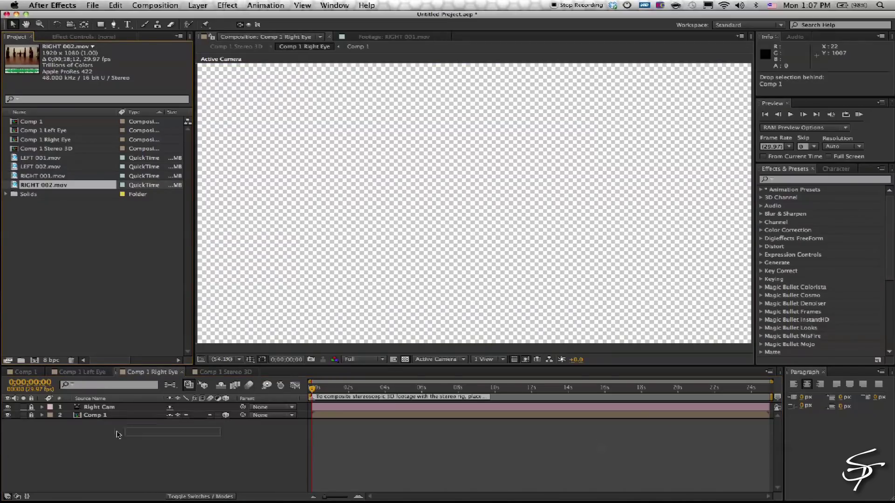
drag(42, 185, 123, 445)
Show the Stereo 3D Controls effects in Comp 1 Stereo 3D and expand the camera, convergence and vertical alignment settings.
click(215, 373)
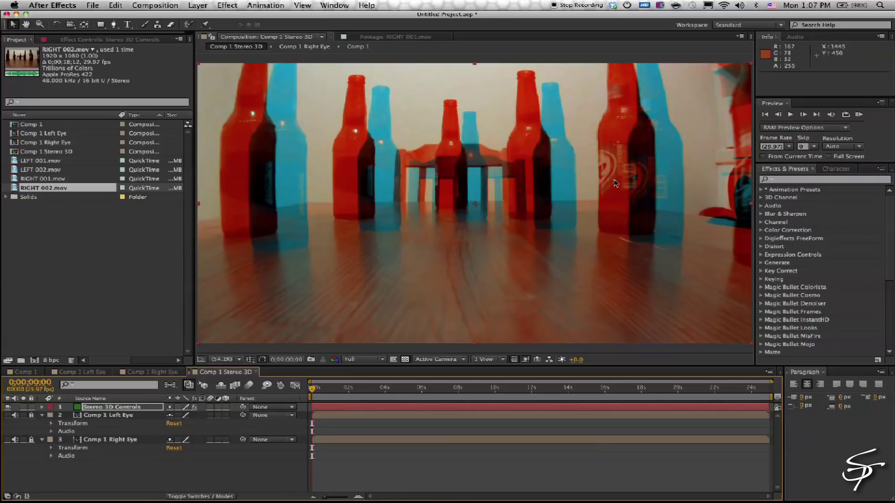
click(106, 407)
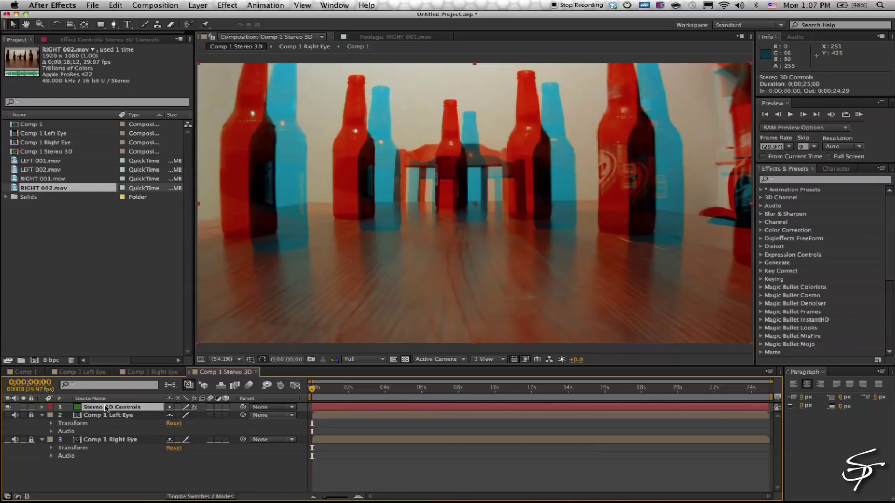
click(103, 40)
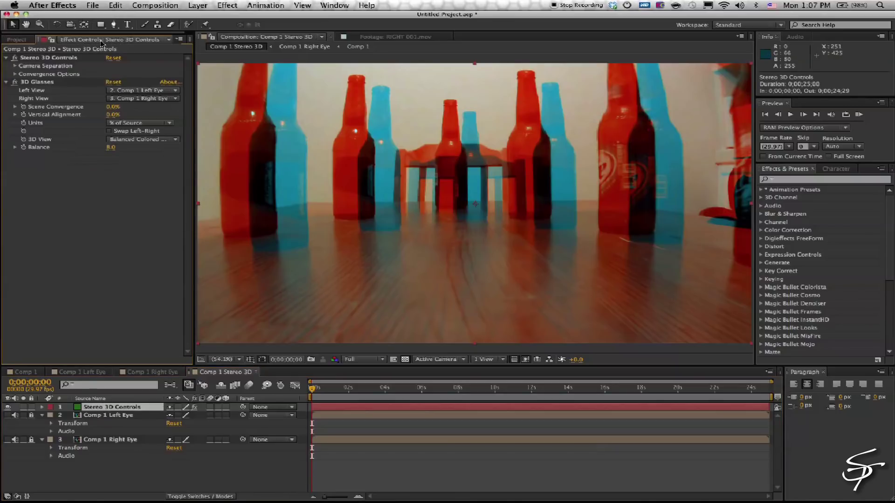
click(14, 74)
click(14, 65)
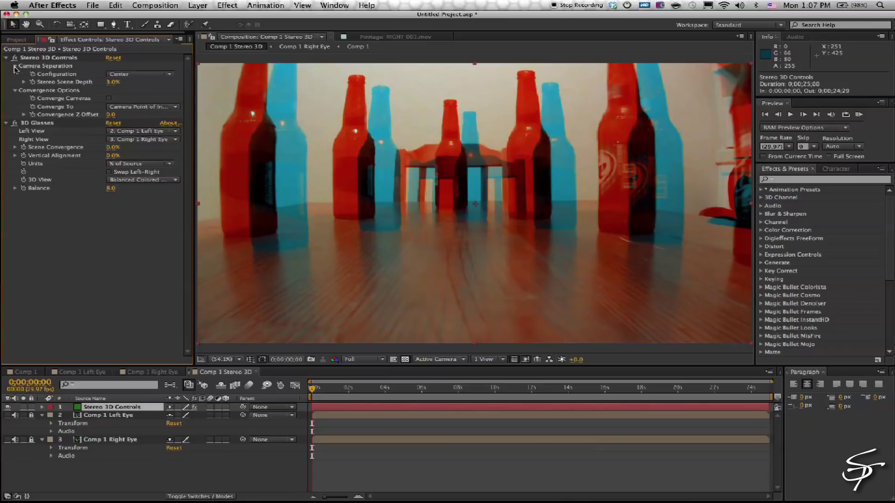
click(14, 147)
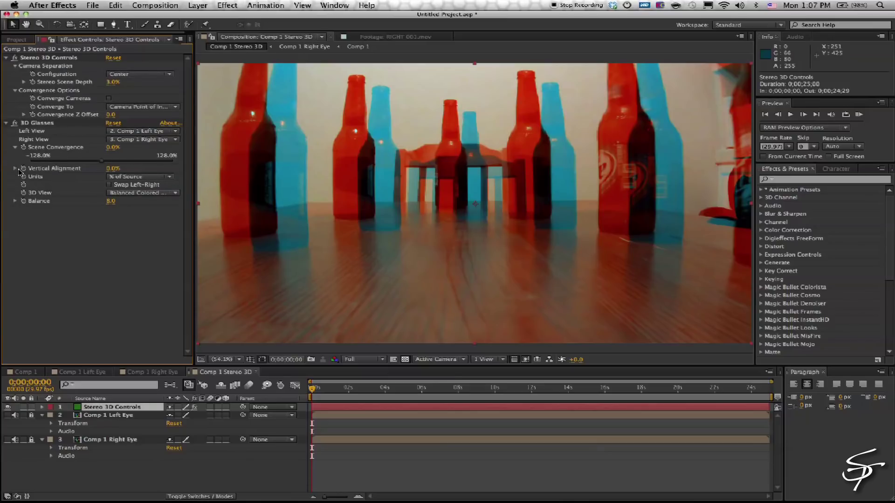
click(15, 168)
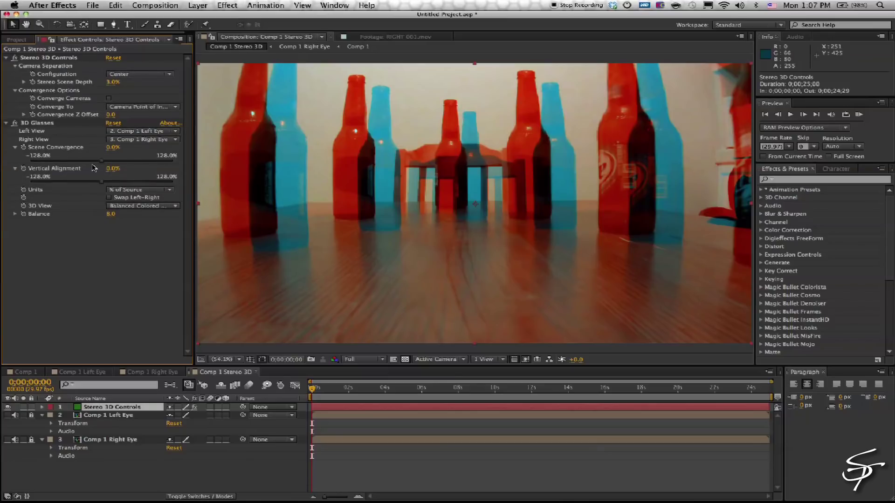
Set Vertical Alignment to -4.2% and adjust Scene Convergence through about -5.3% and -3.6% to converge on the front and rear bottles.
drag(110, 148, 114, 147)
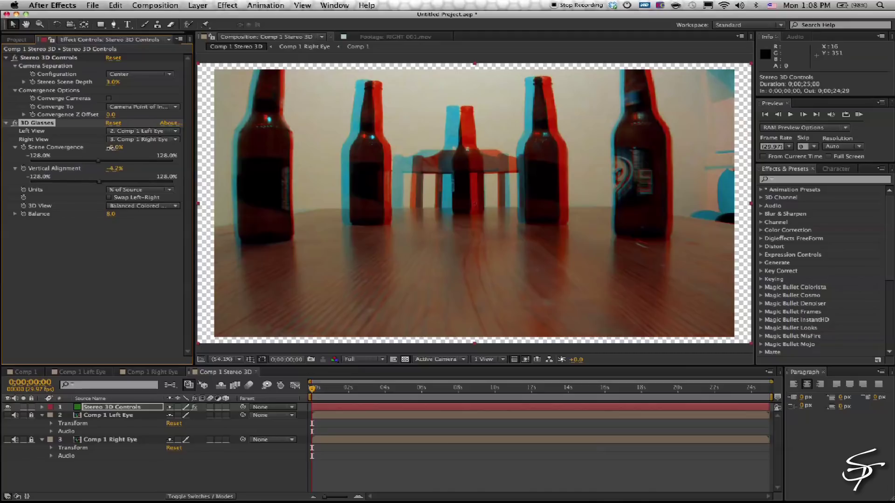
drag(111, 148, 117, 149)
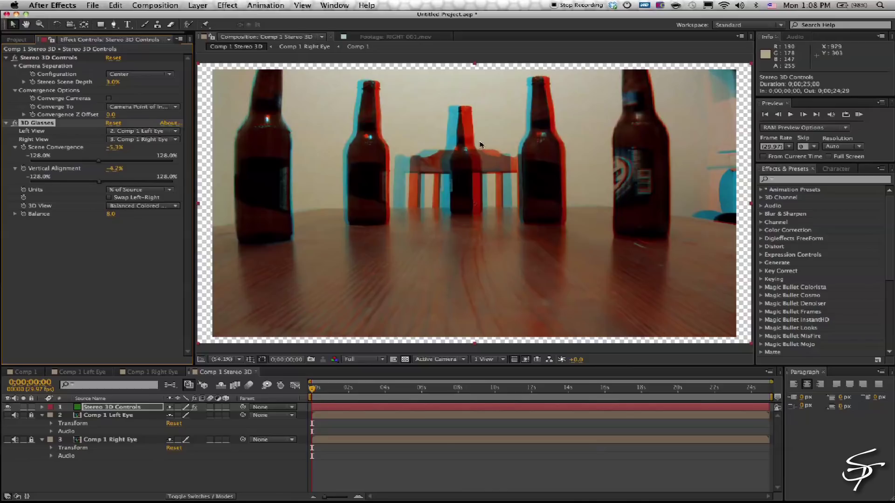
mouse_move(114, 147)
mouse_down()
mouse_move(93, 147)
mouse_move(122, 148)
mouse_up()
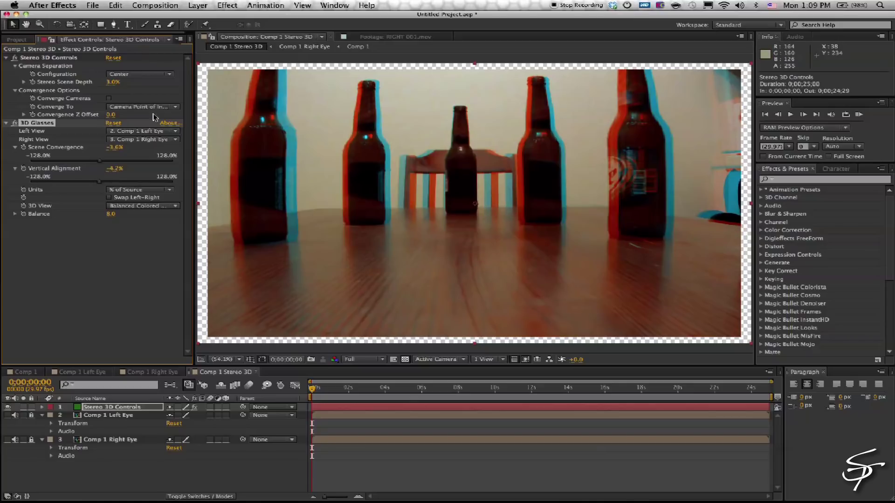
drag(112, 148, 110, 151)
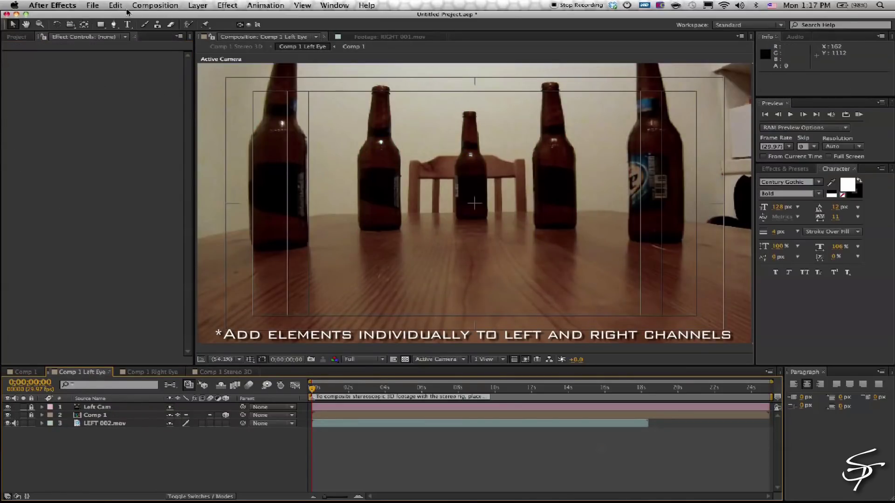
Add a text layer reading HAPPY NEW YEAR to Comp 1 Left Eye.
click(127, 24)
click(401, 195)
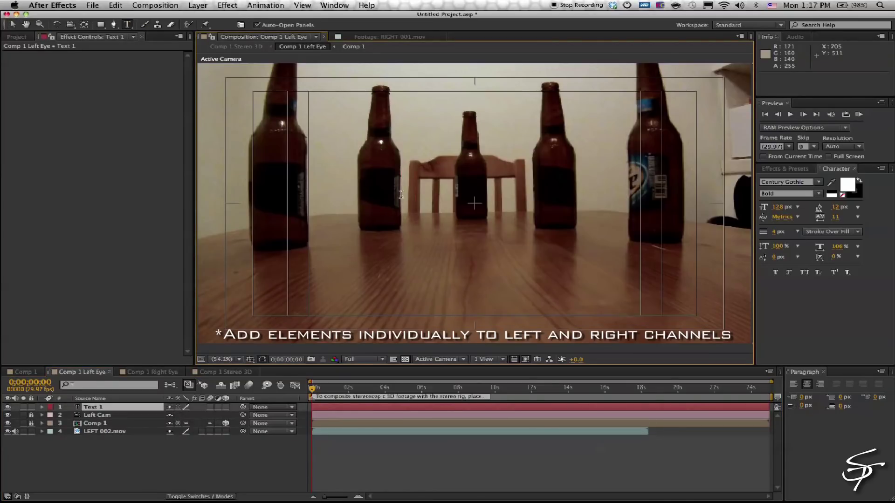
text(HAPPY NEW YEAR)
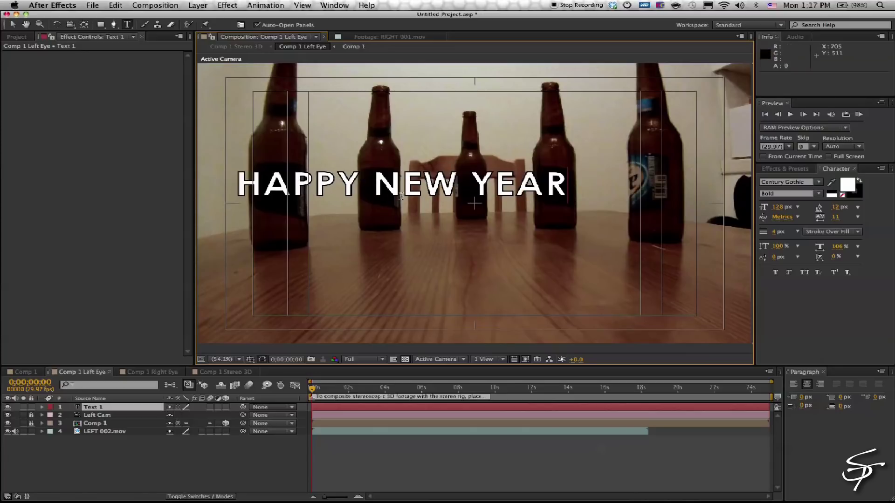
Make the HAPPY NEW YEAR text a 3D layer and move it to the frame's center, at about 929.5, 578.4, 0.0.
click(226, 407)
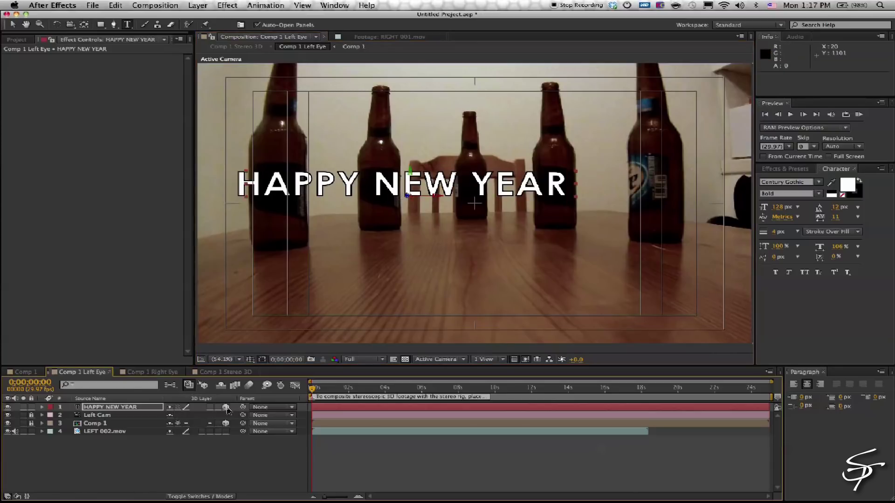
key(v)
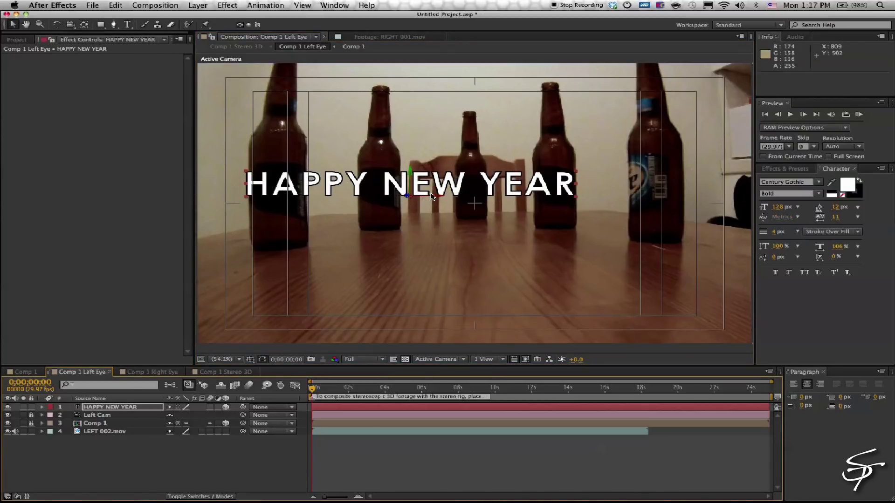
drag(432, 196, 477, 191)
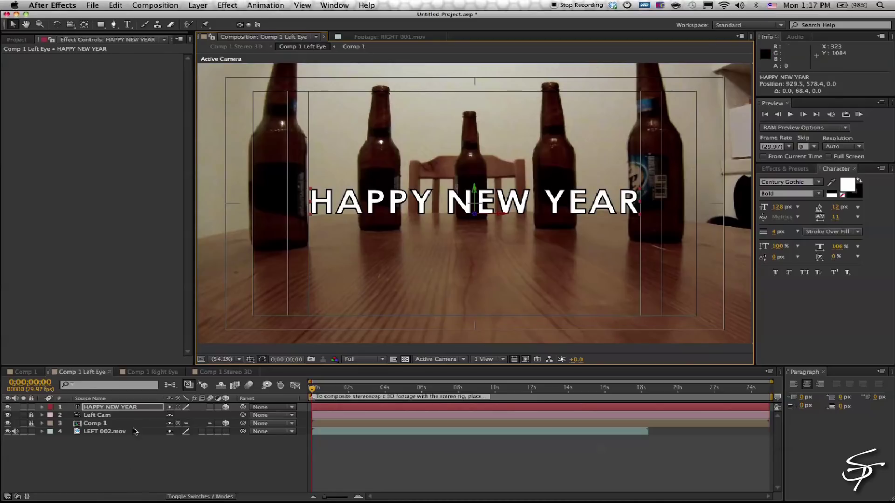
Copy the HAPPY NEW YEAR text layer from Comp 1 Left Eye into Comp 1 Right Eye.
click(119, 408)
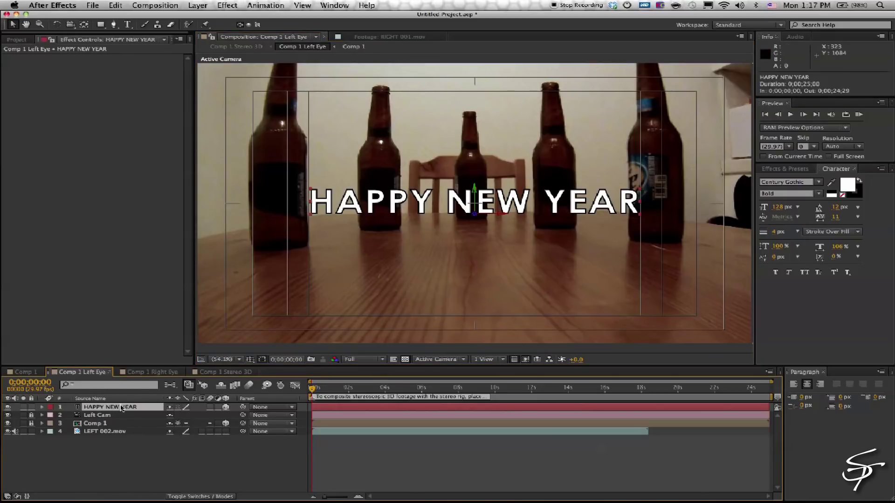
key(super+c)
click(148, 372)
key(super+v)
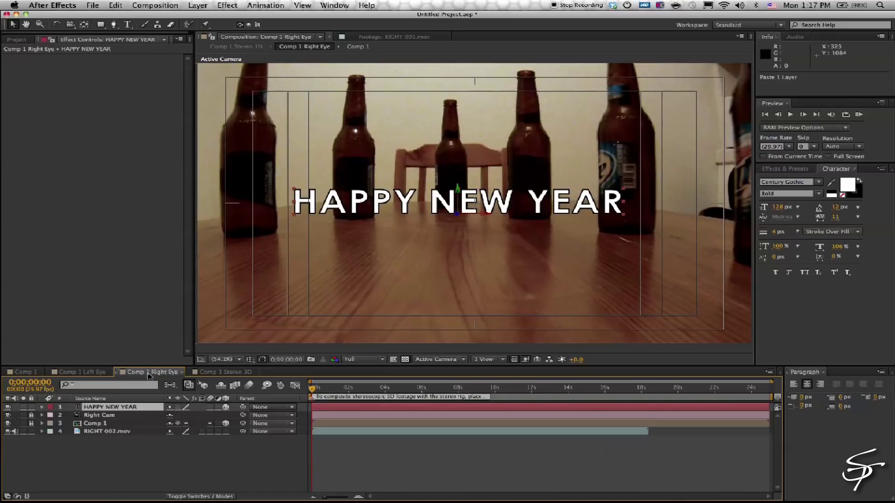
Reveal and compare the HAPPY NEW YEAR text's Position in Comp 1 Left Eye and Comp 1 Right Eye.
click(86, 372)
click(148, 372)
key(p)
click(100, 372)
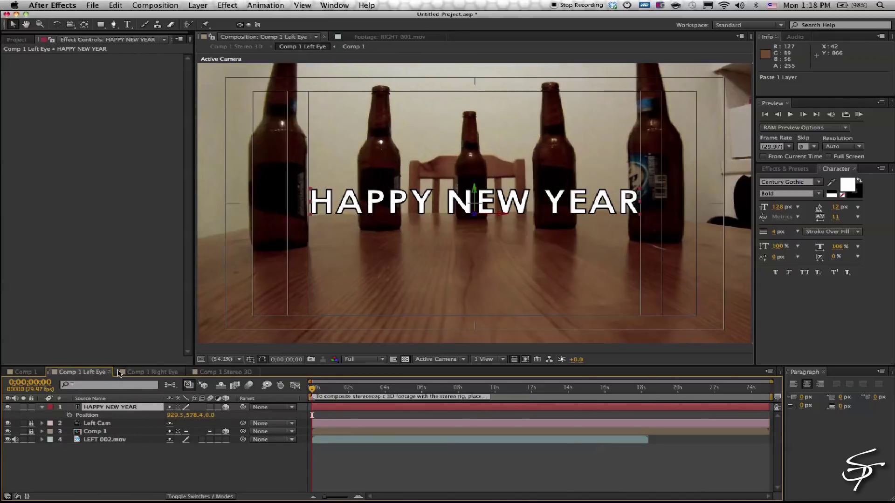
click(128, 373)
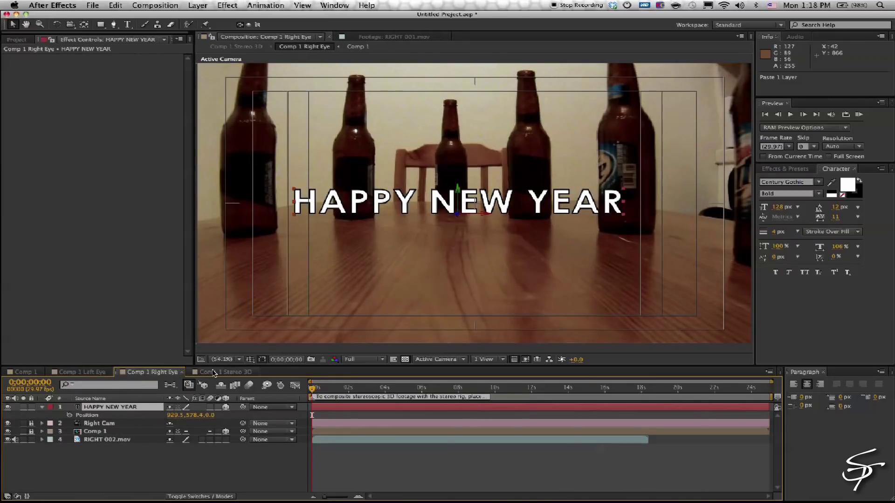
Adjust Scene Convergence on the Stereo 3D Controls layer in Comp 1 Stereo 3D to test the text's depth.
click(214, 373)
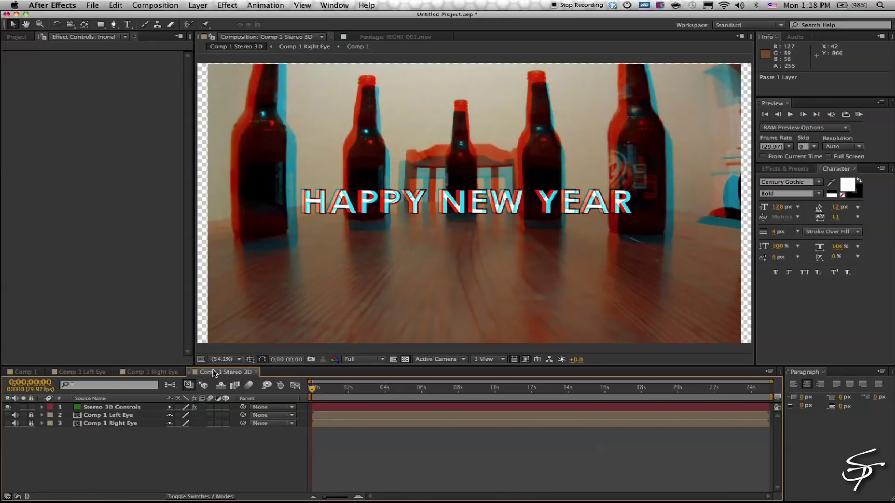
click(111, 407)
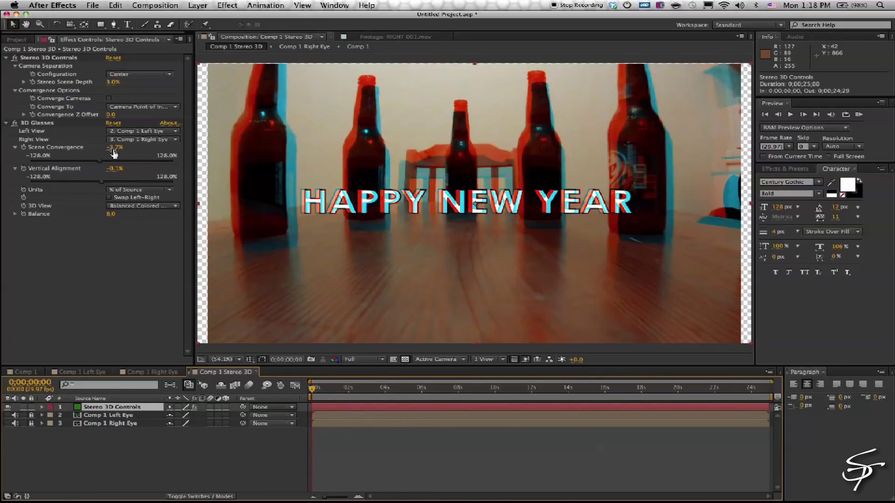
drag(113, 148, 114, 147)
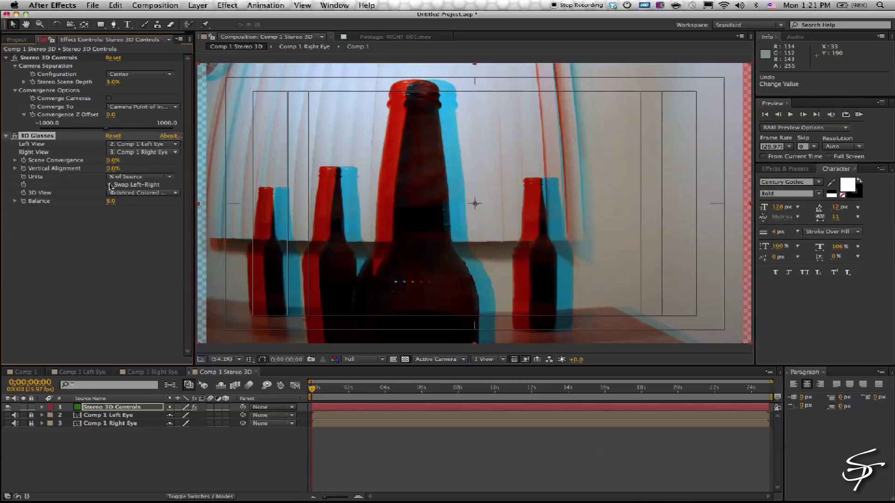
Toggle Swap Left-Right on and off in the 3D Glasses effect to compare the eye order.
click(110, 185)
click(110, 185)
click(110, 185)
click(111, 185)
Review the 3D View modes of the 3D Glasses effect, try a higher Balance value and undo that change.
click(136, 193)
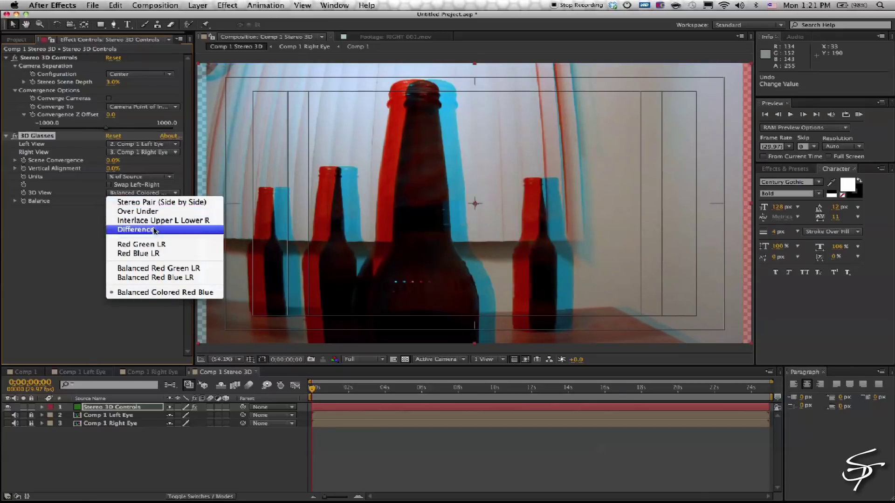
click(54, 224)
drag(111, 201, 128, 202)
key(ctrl+z)
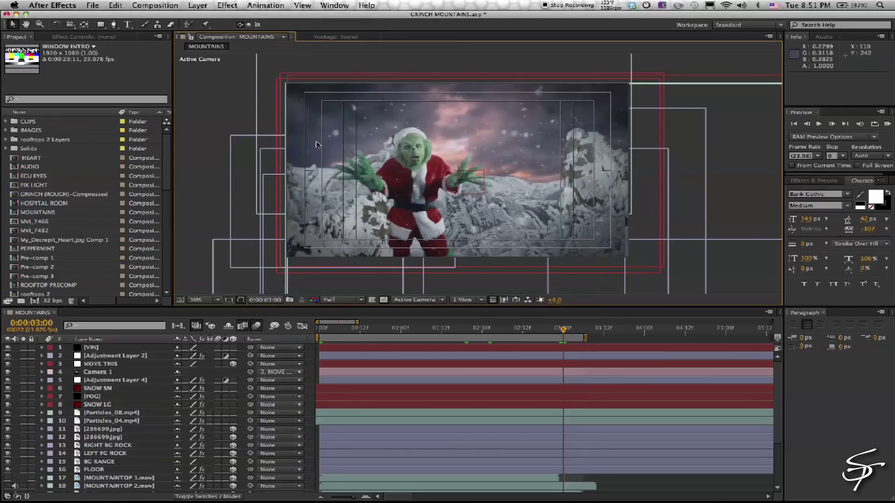
Create a stereo 3D rig from Camera 1 in the MOUNTAINS comp.
key(comma)
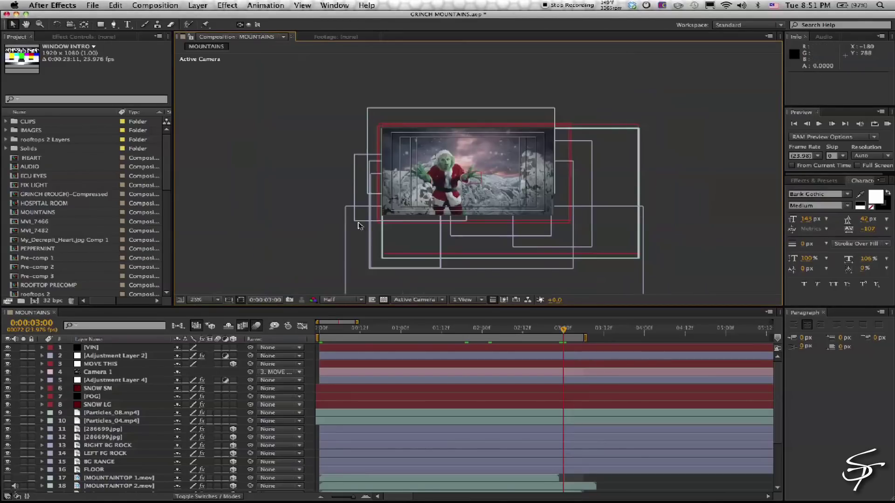
key(period)
key(period)
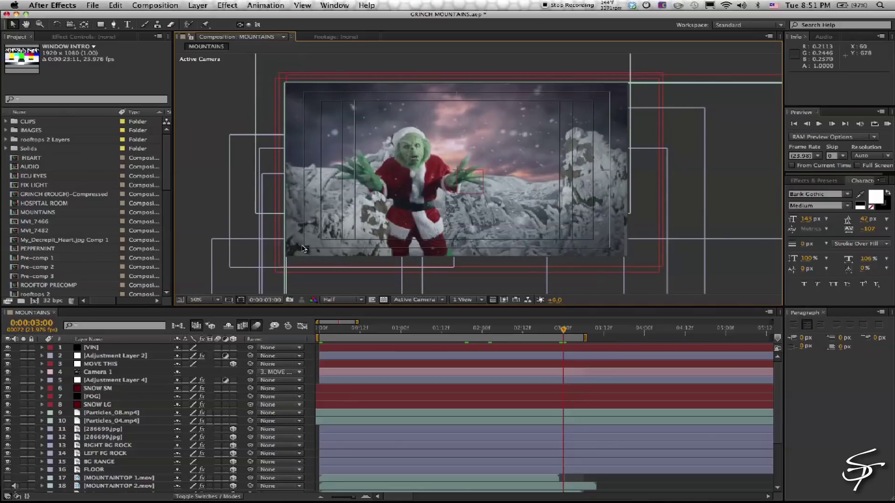
click(200, 300)
click(219, 237)
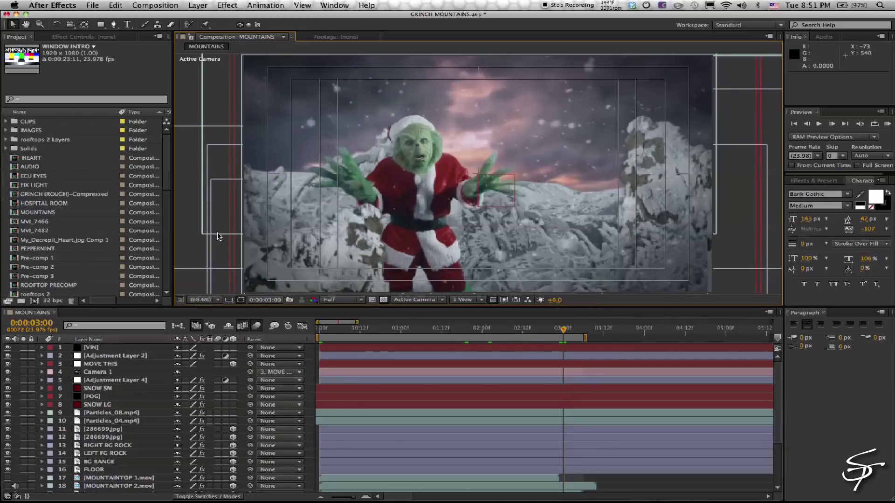
click(103, 372)
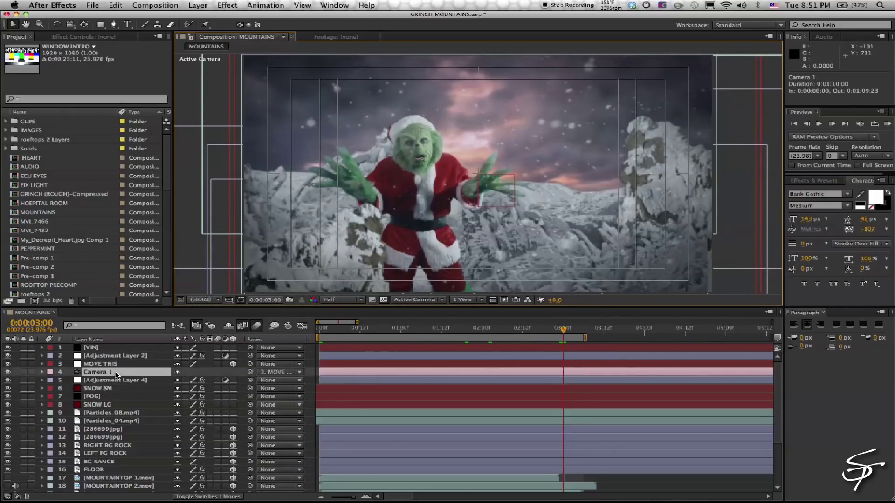
click(198, 5)
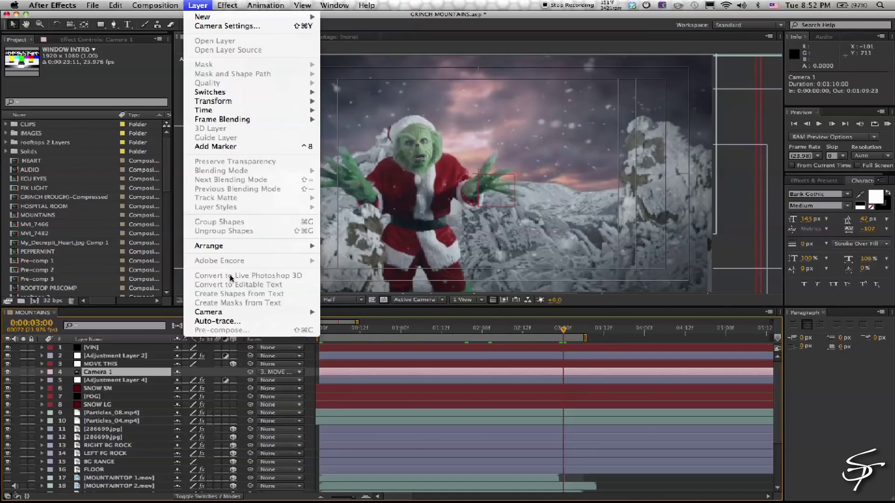
mouse_move(243, 313)
click(397, 312)
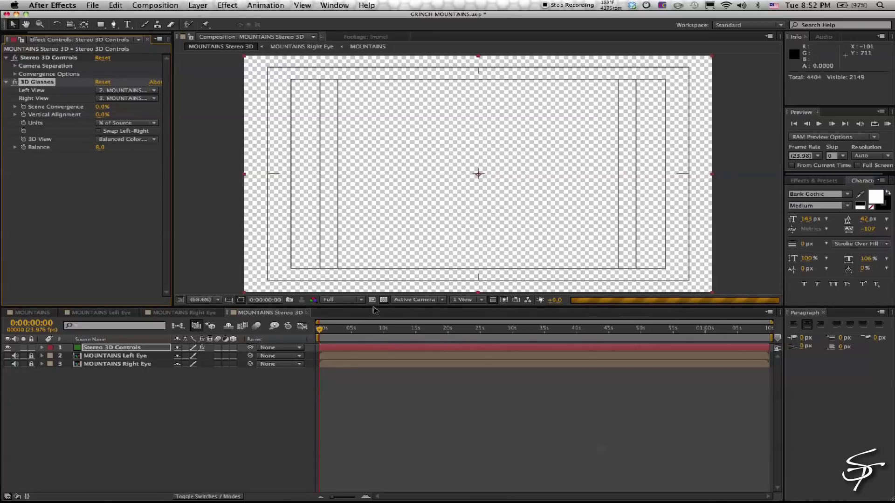
Preview MOUNTAINS Stereo 3D enlarged at half resolution and set Scene Convergence to -2.8%, converging on the costumed character.
drag(381, 309, 382, 382)
key(super+shift+j)
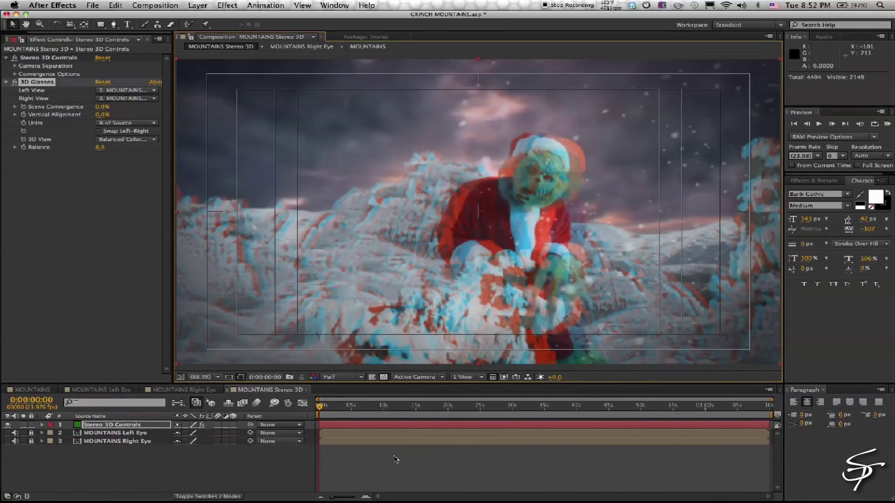
key(slash)
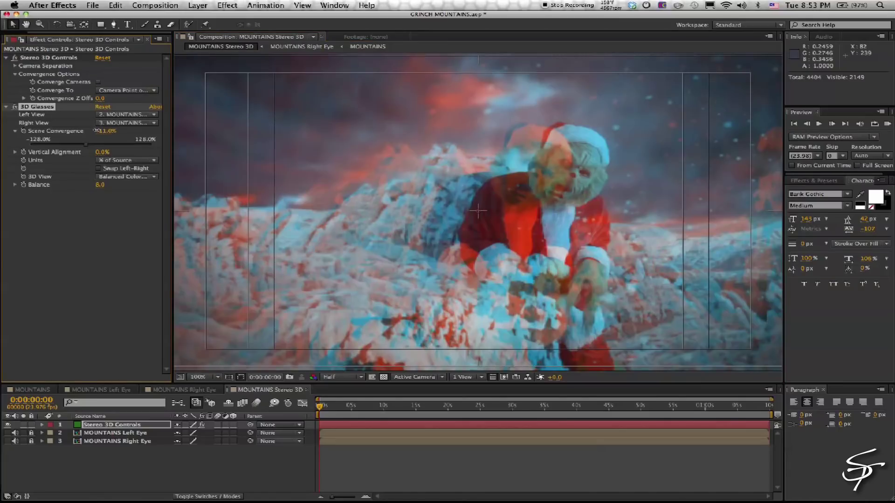
drag(106, 131, 106, 132)
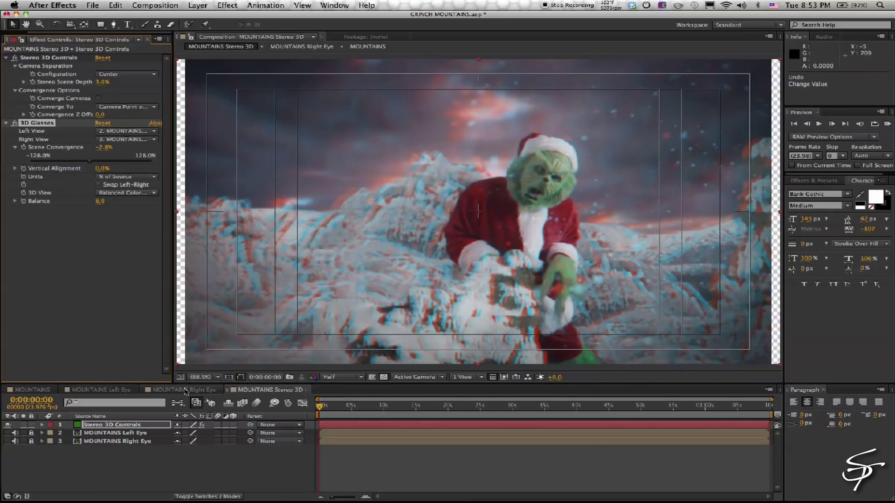
Check the MOUNTAINS Right Eye and Left Eye comps, and examine the rig cameras and layer stack in the MOUNTAINS comp.
click(185, 390)
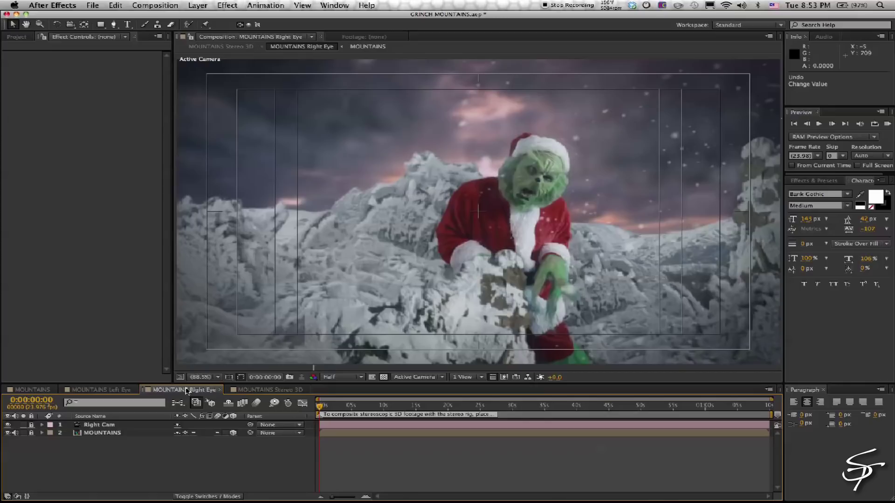
click(94, 390)
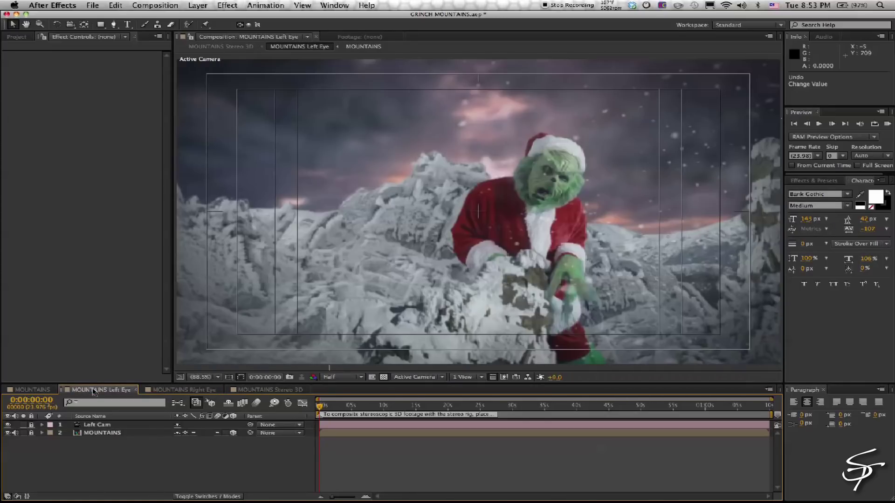
click(34, 393)
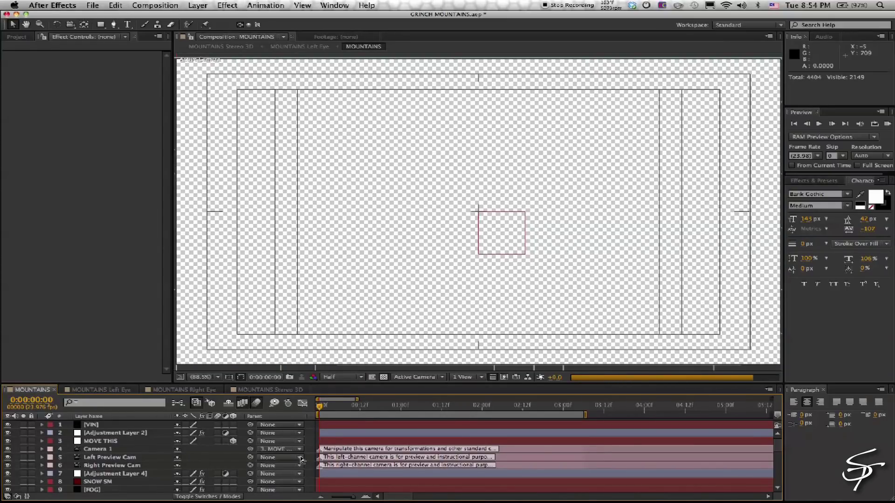
scroll(339, 444, down, 3)
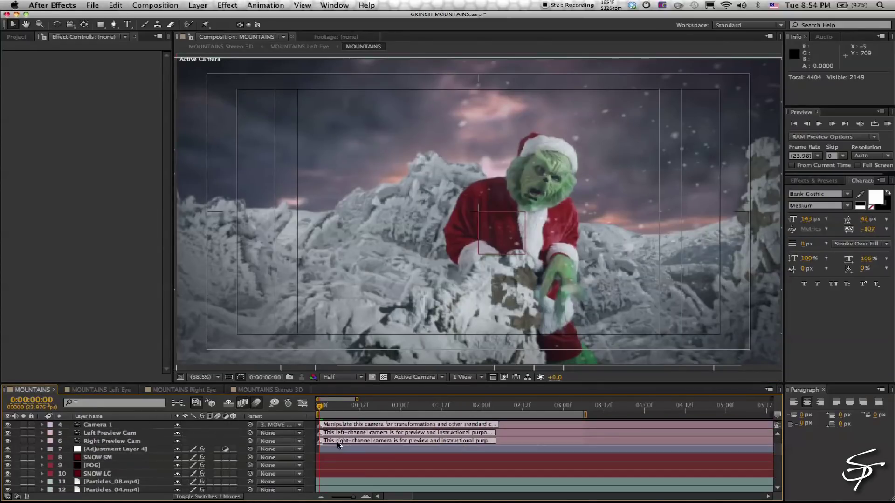
drag(363, 384, 368, 213)
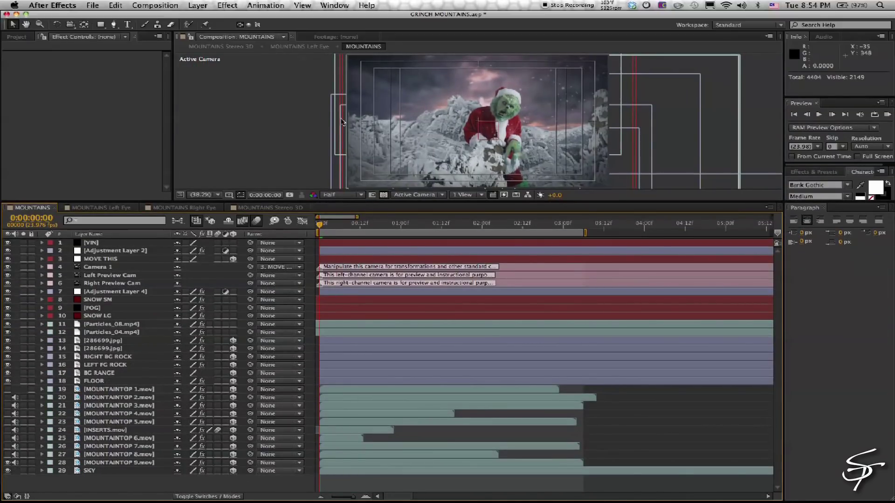
scroll(344, 123, down, 4)
scroll(344, 122, up, 1)
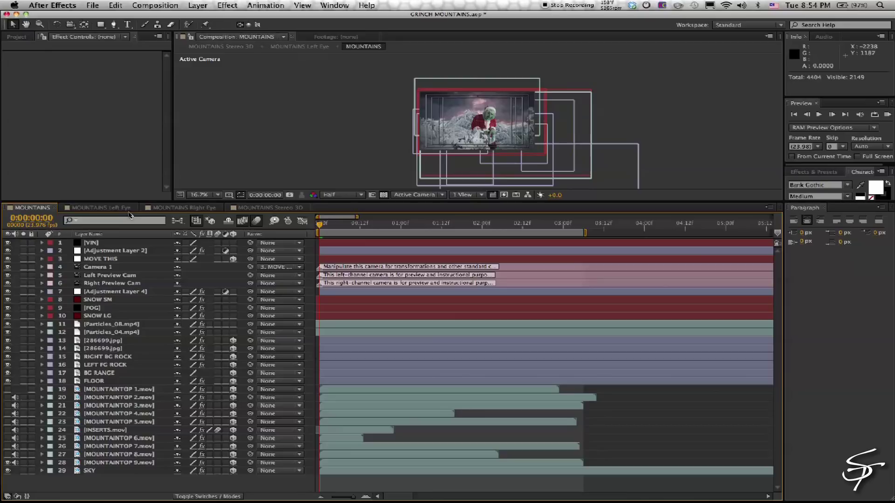
Compare the MOUNTAINS eye comps again and show MOUNTAINS Stereo 3D in an enlarged viewer.
click(186, 208)
click(101, 208)
click(184, 207)
click(252, 208)
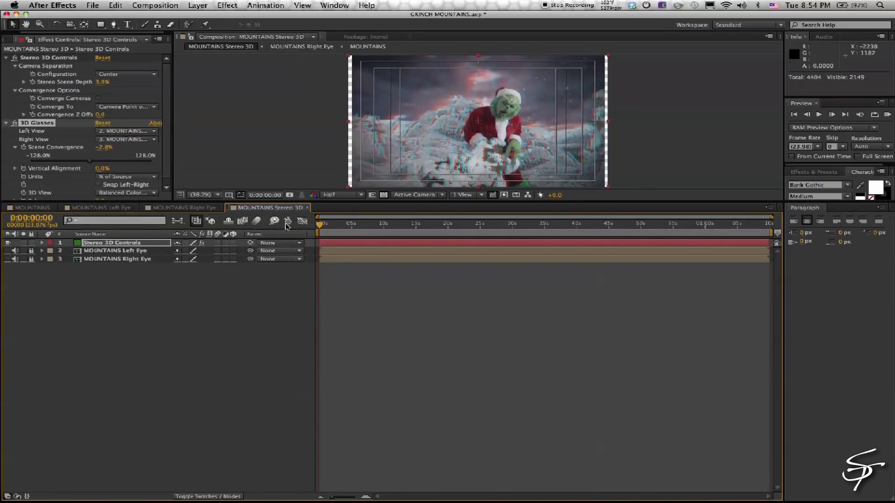
drag(316, 201, 314, 376)
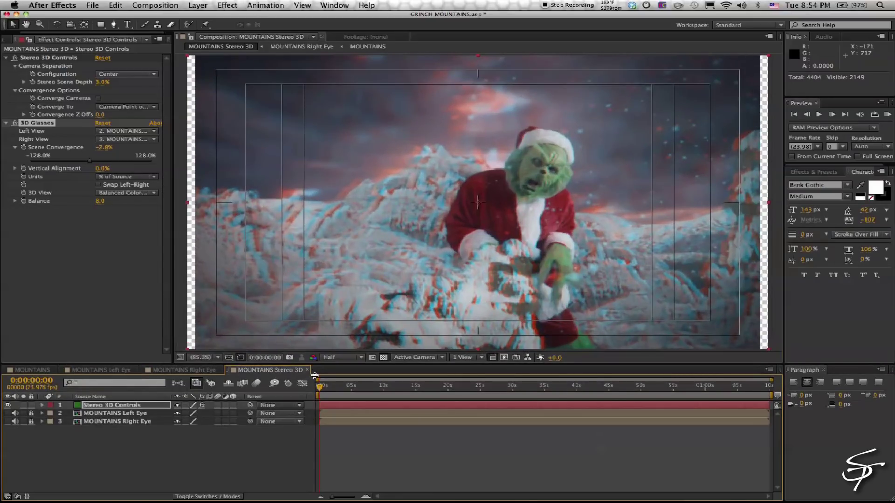